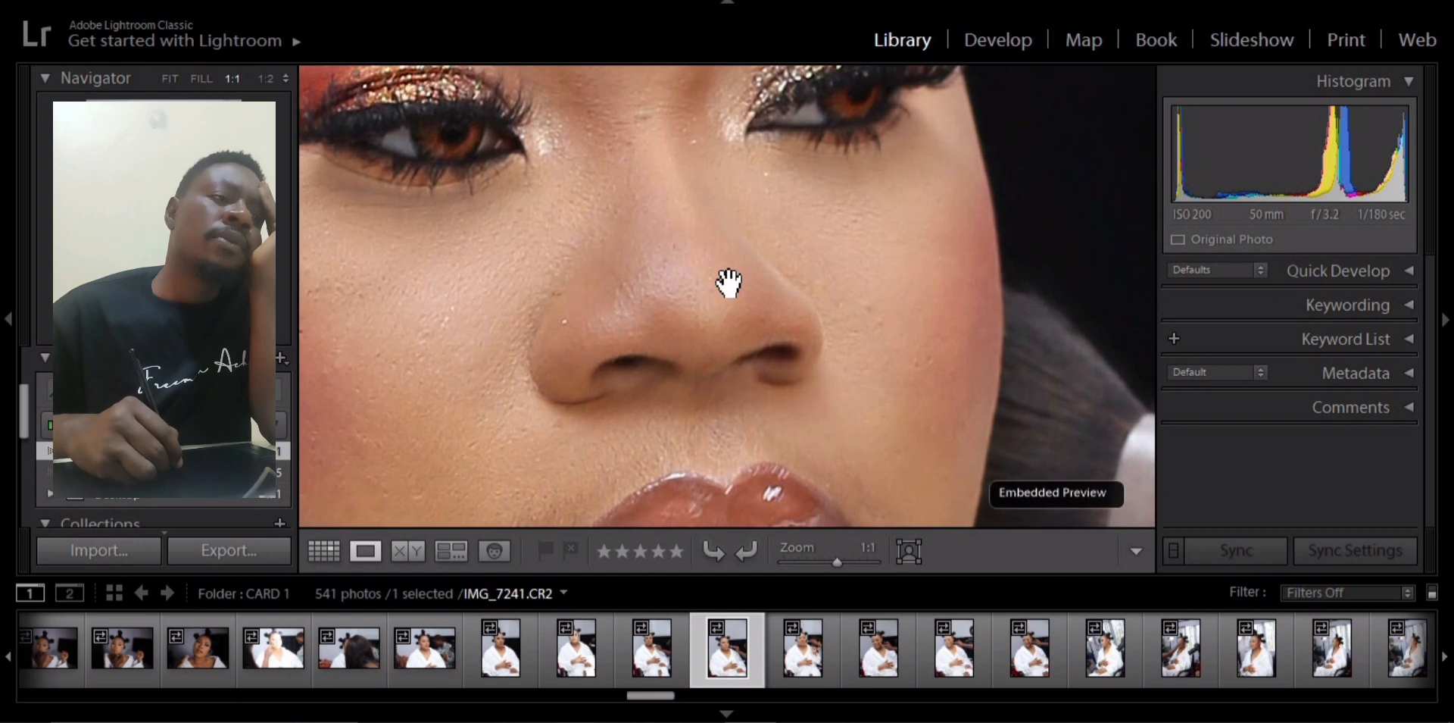
- Check the fine detail of the selected portrait IMG_7241.CR2 and open it in the Develop module
left_click(728, 283)
left_click(777, 450)
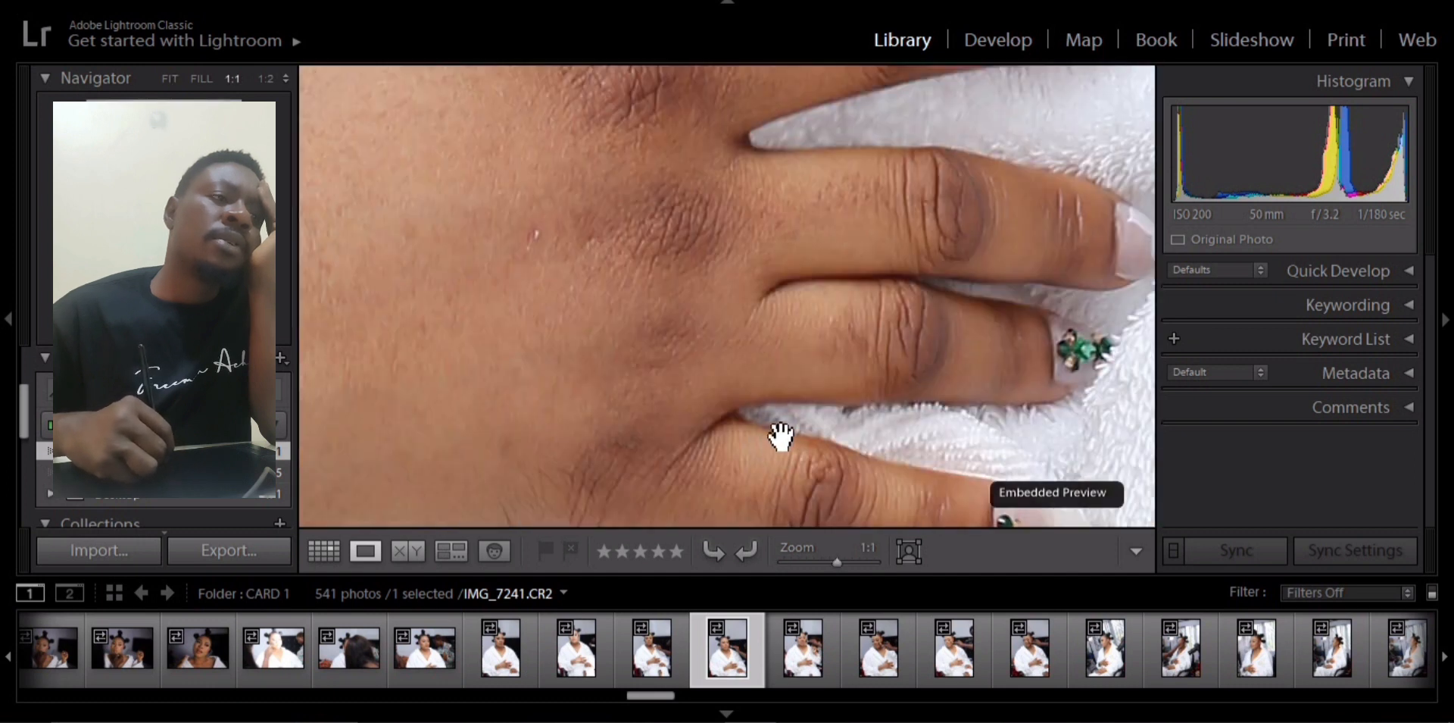
left_click(791, 367)
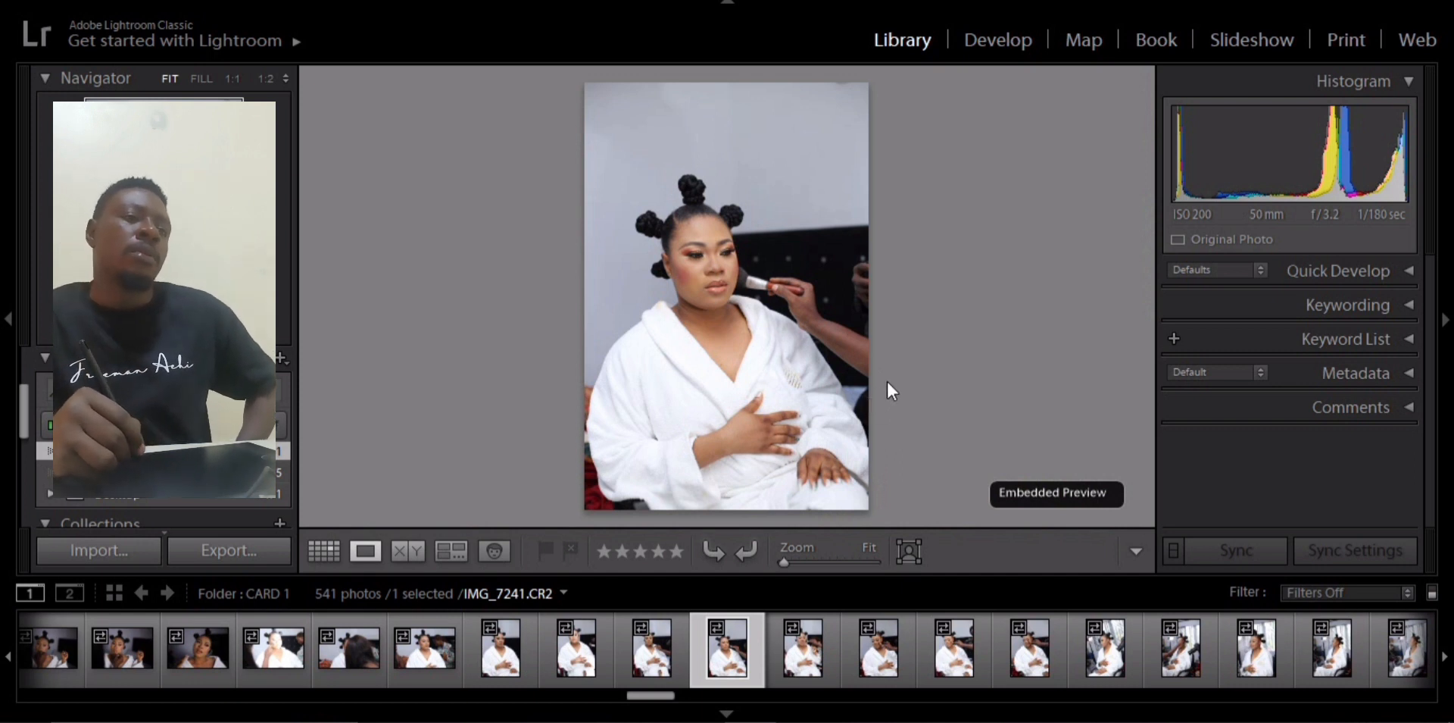
left_click(1017, 43)
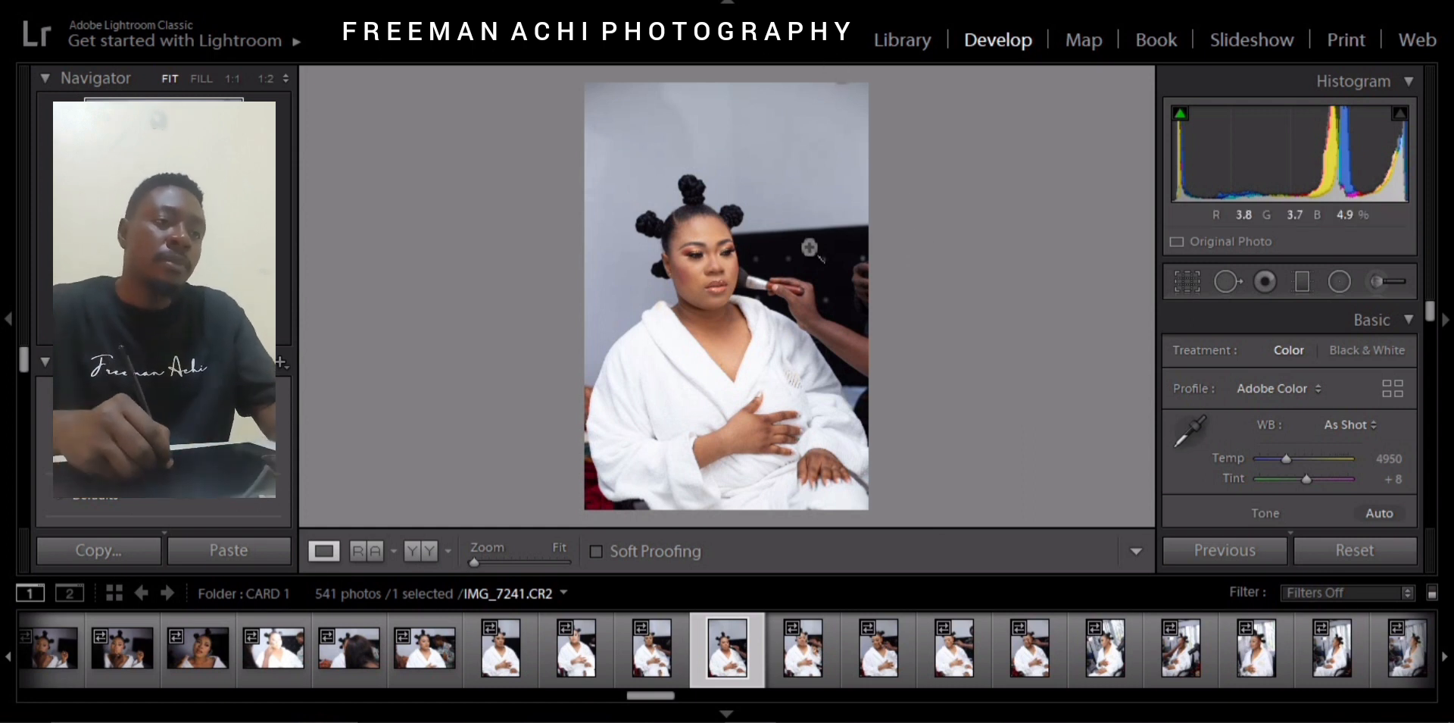
- Examine the skin texture and makeup on the woman's face at 1:1 and 1:2 magnification
left_click(715, 294)
left_click_drag(740, 250, 745, 389)
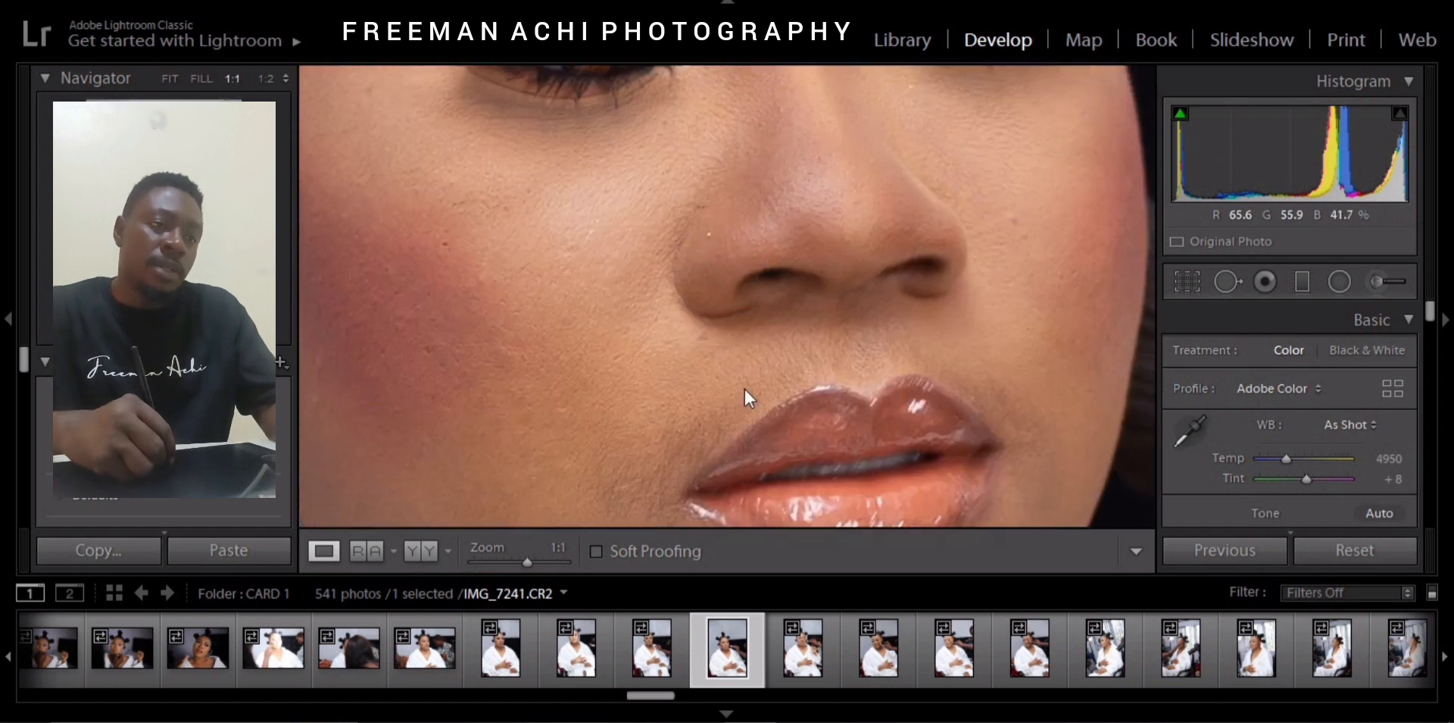
left_click(753, 334)
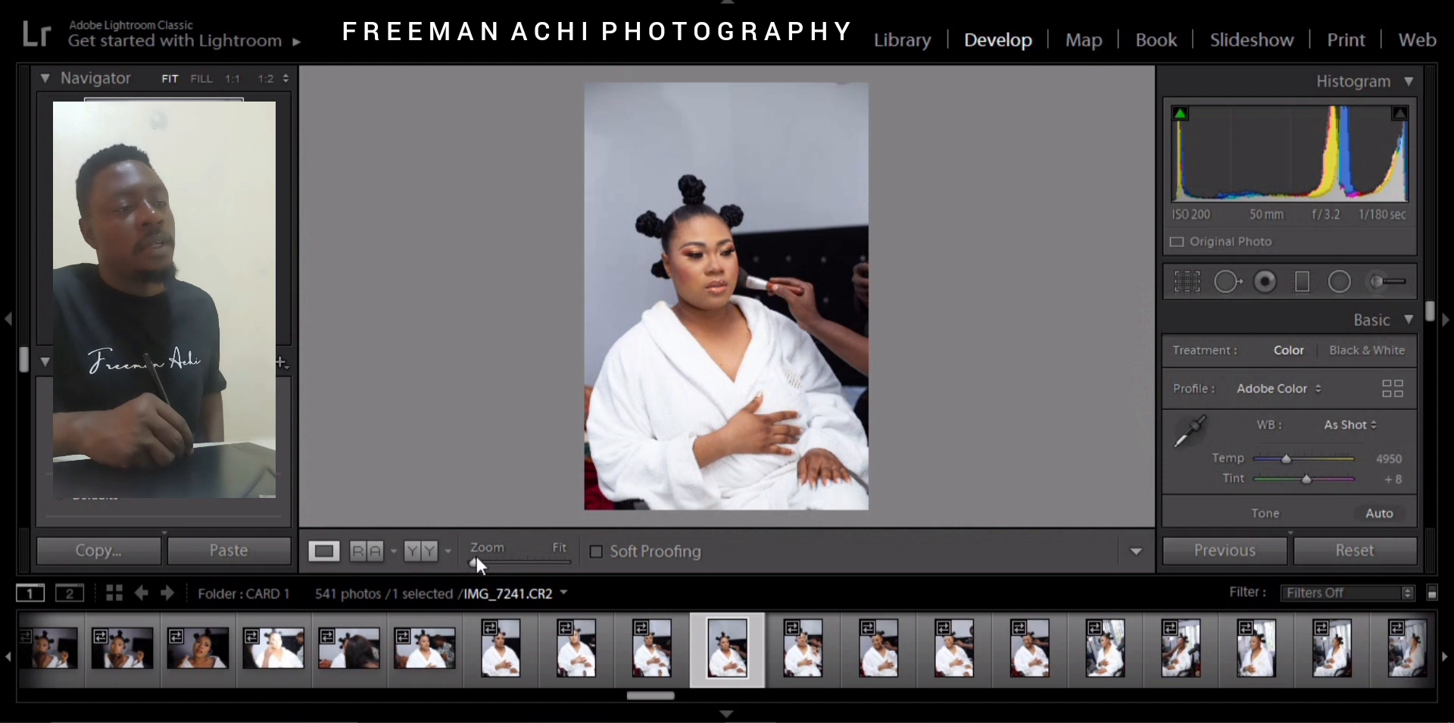
left_click_drag(478, 558, 523, 551)
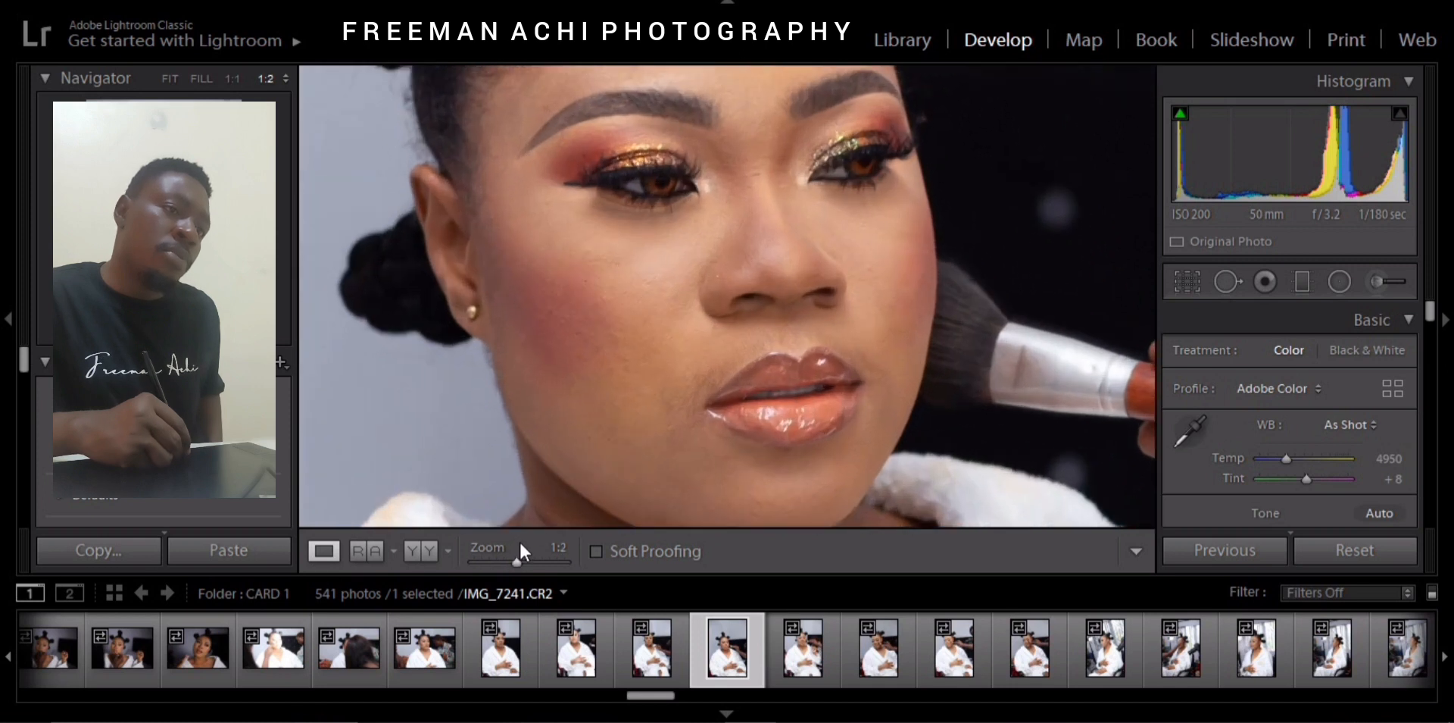
left_click(791, 301)
mouse_move(792, 302)
left_mouse_down()
mouse_move(821, 315)
mouse_move(805, 336)
left_mouse_up()
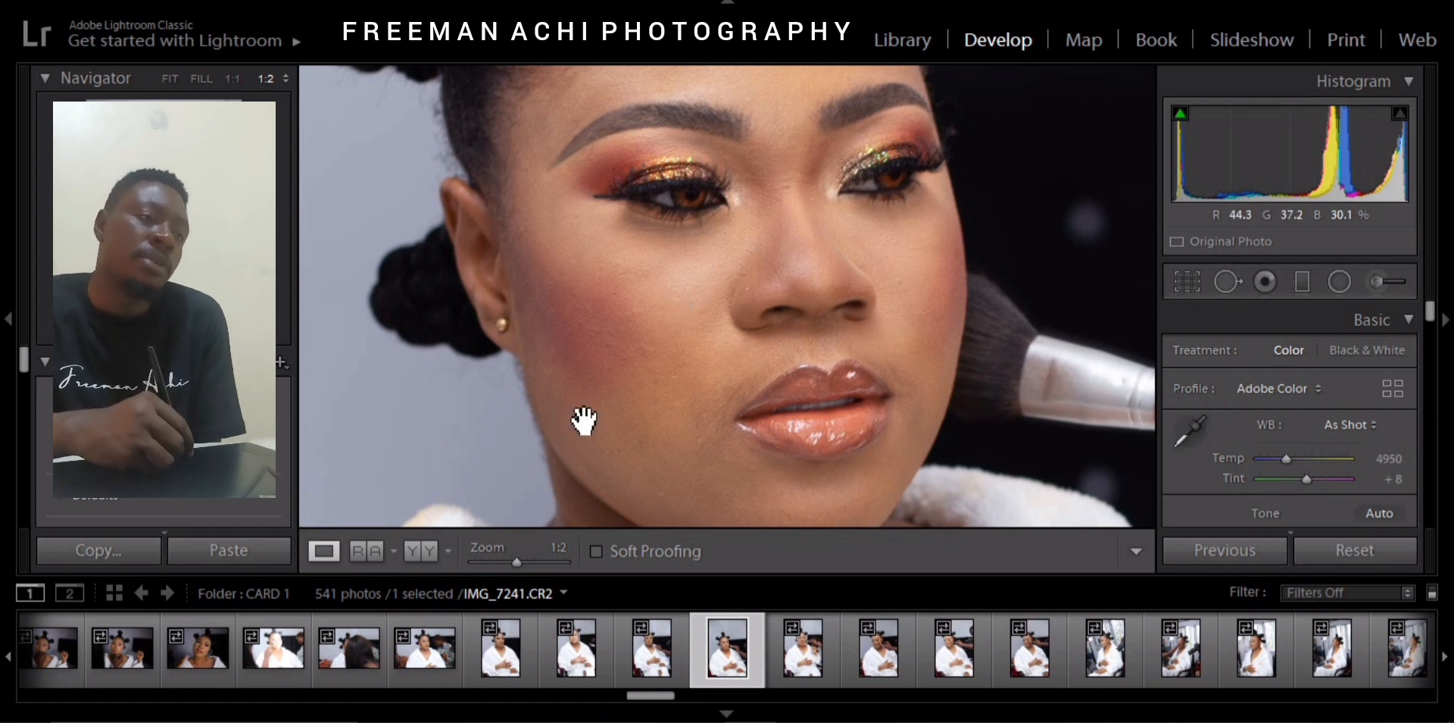
left_click(594, 393)
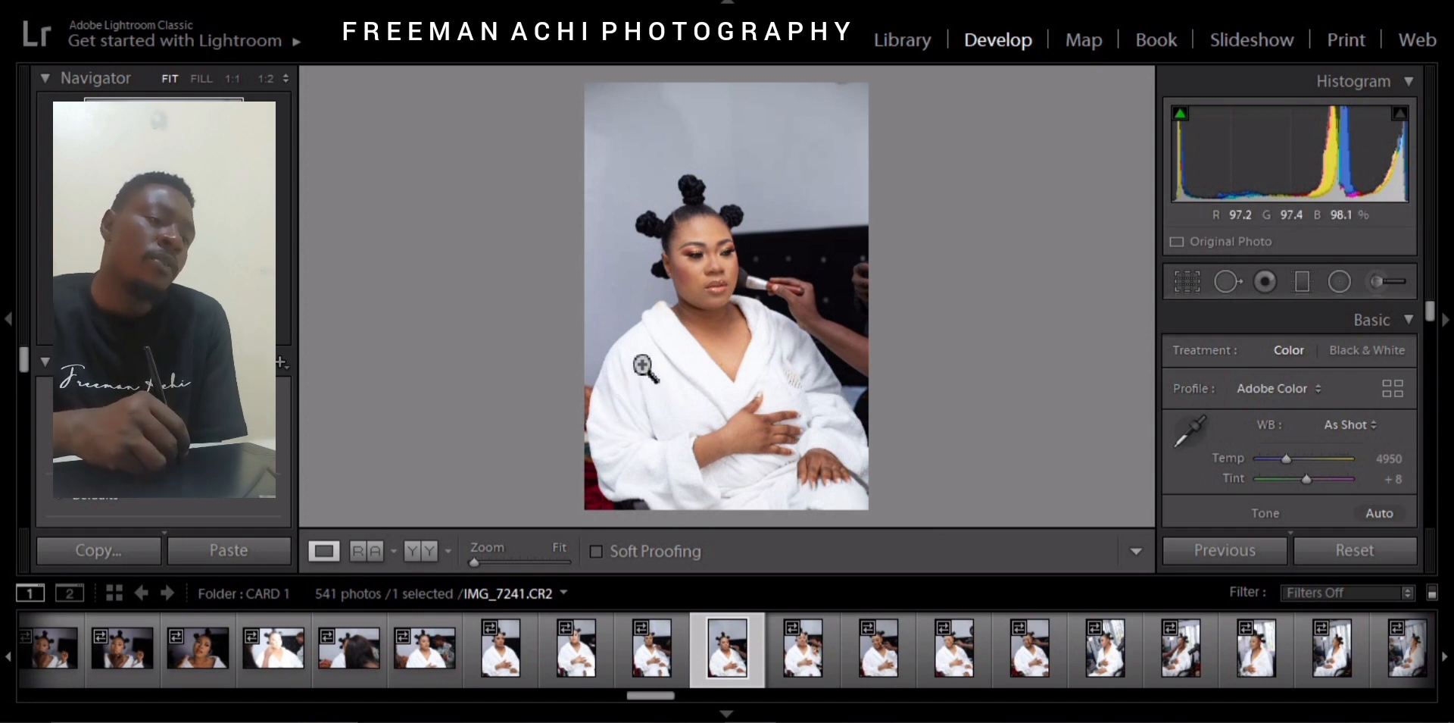
- Examine the fabric detail in the bright areas of the white robe at 1:2 magnification
left_click(645, 390)
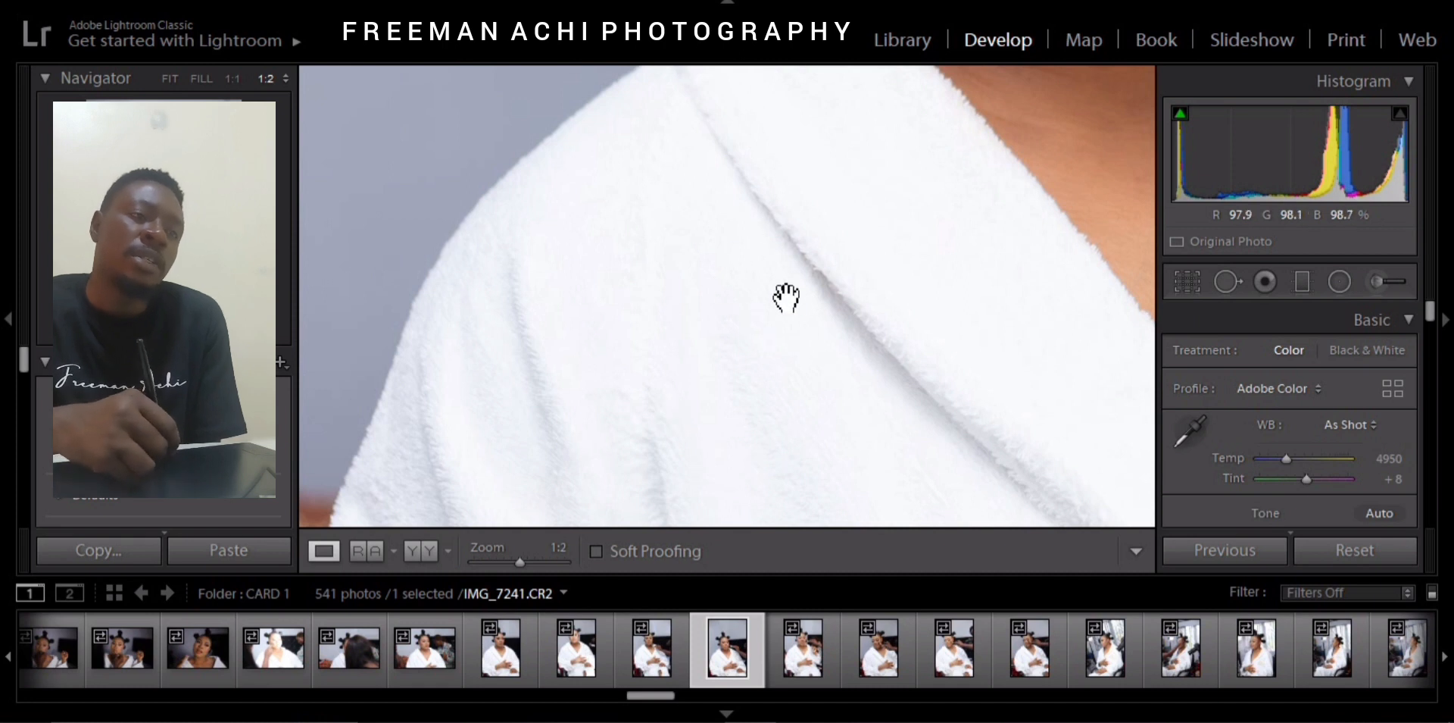
left_click_drag(883, 293, 620, 172)
left_click_drag(798, 378, 689, 293)
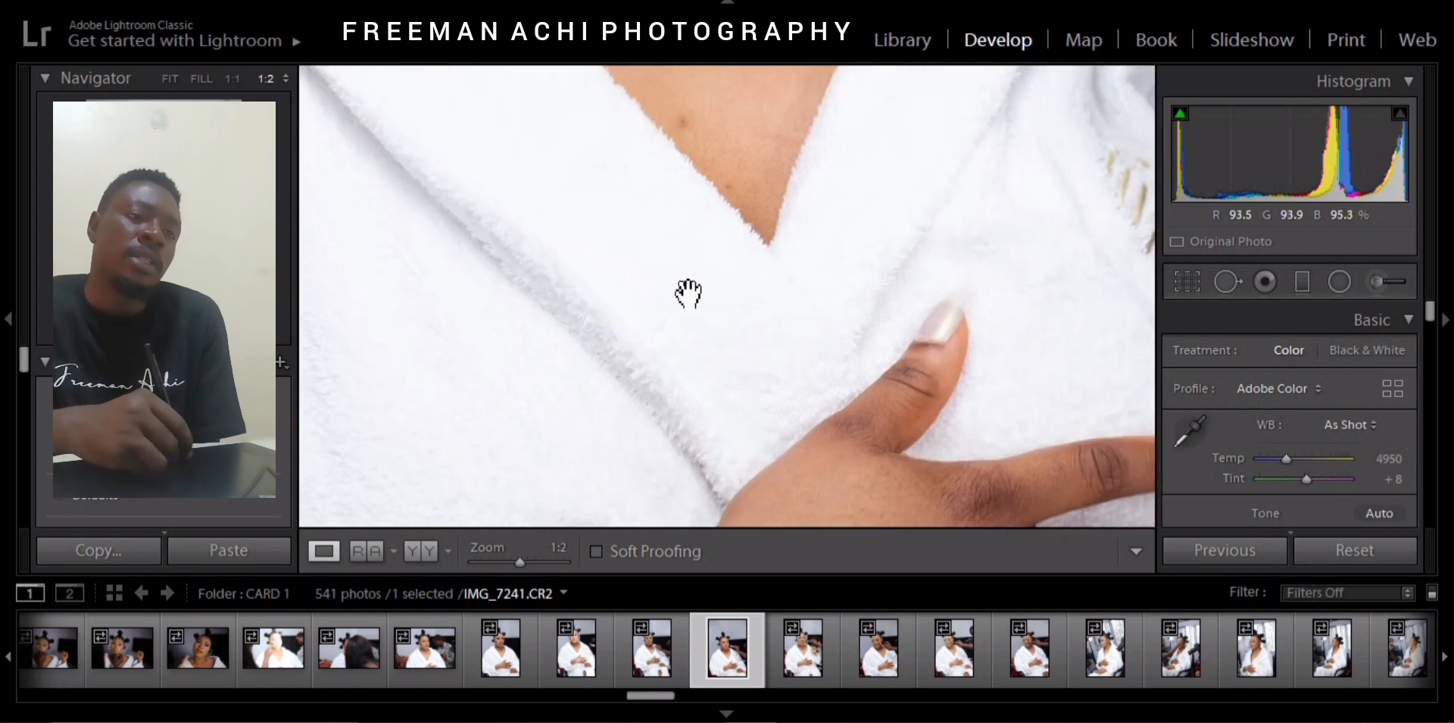
left_click_drag(903, 266, 714, 494)
left_click_drag(860, 292, 862, 291)
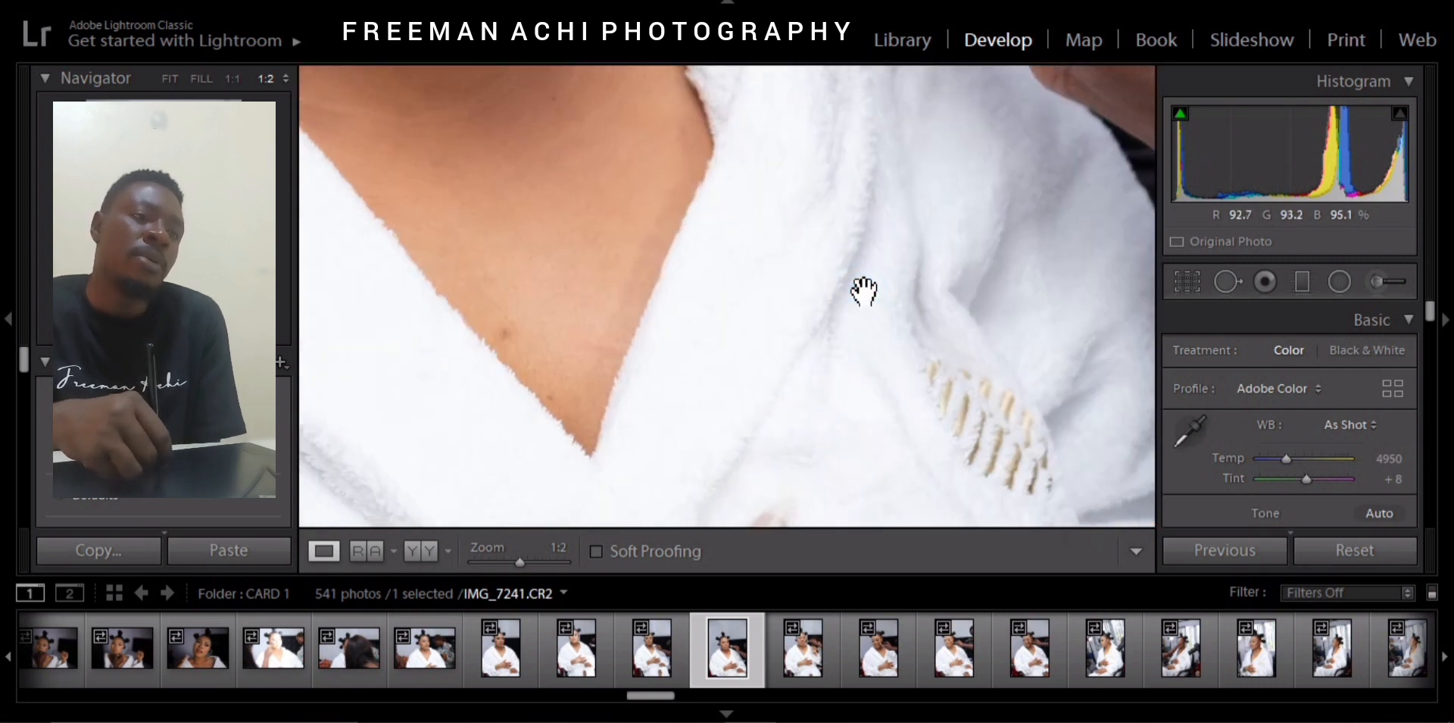
left_click(857, 288)
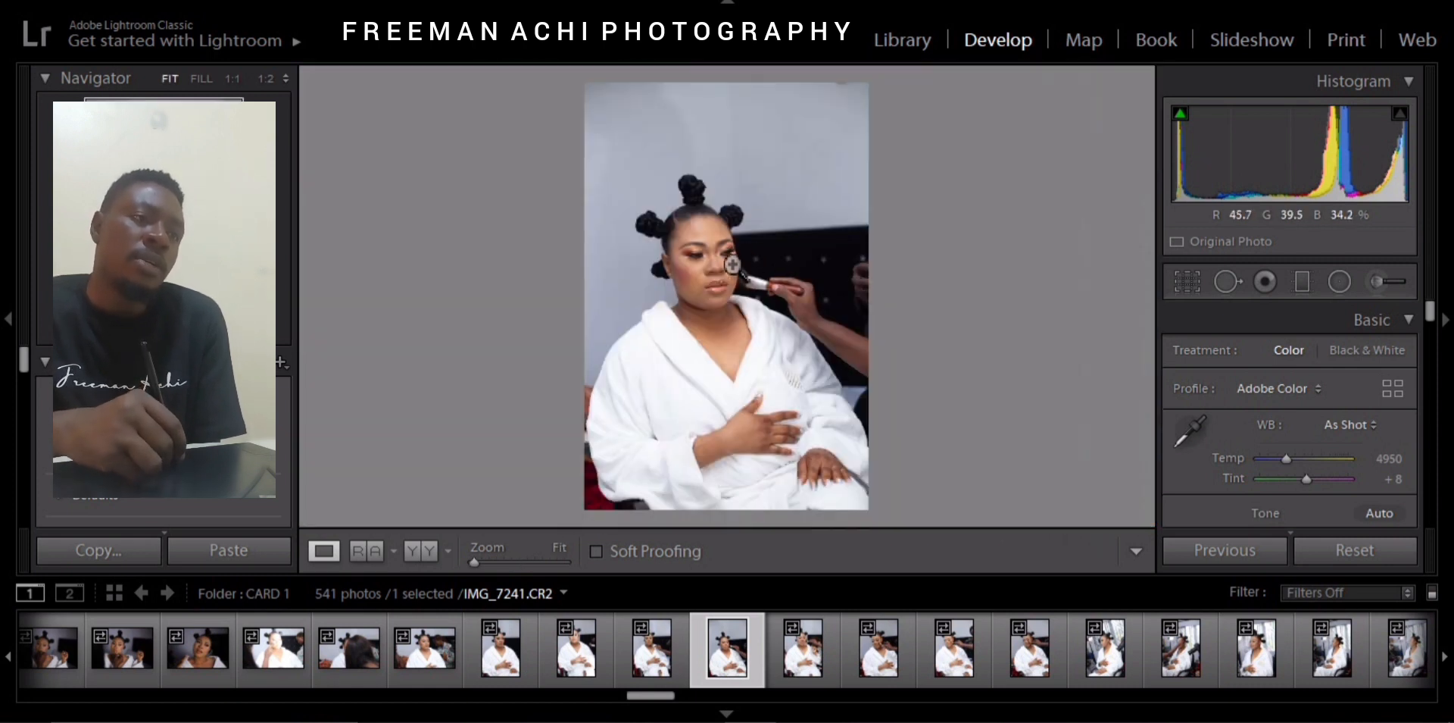
- Inspect the woman's eyes, nose, cheeks and lips at 1:2 and 1:1, and return to the fitted view
left_click(729, 297)
left_click_drag(728, 214, 815, 334)
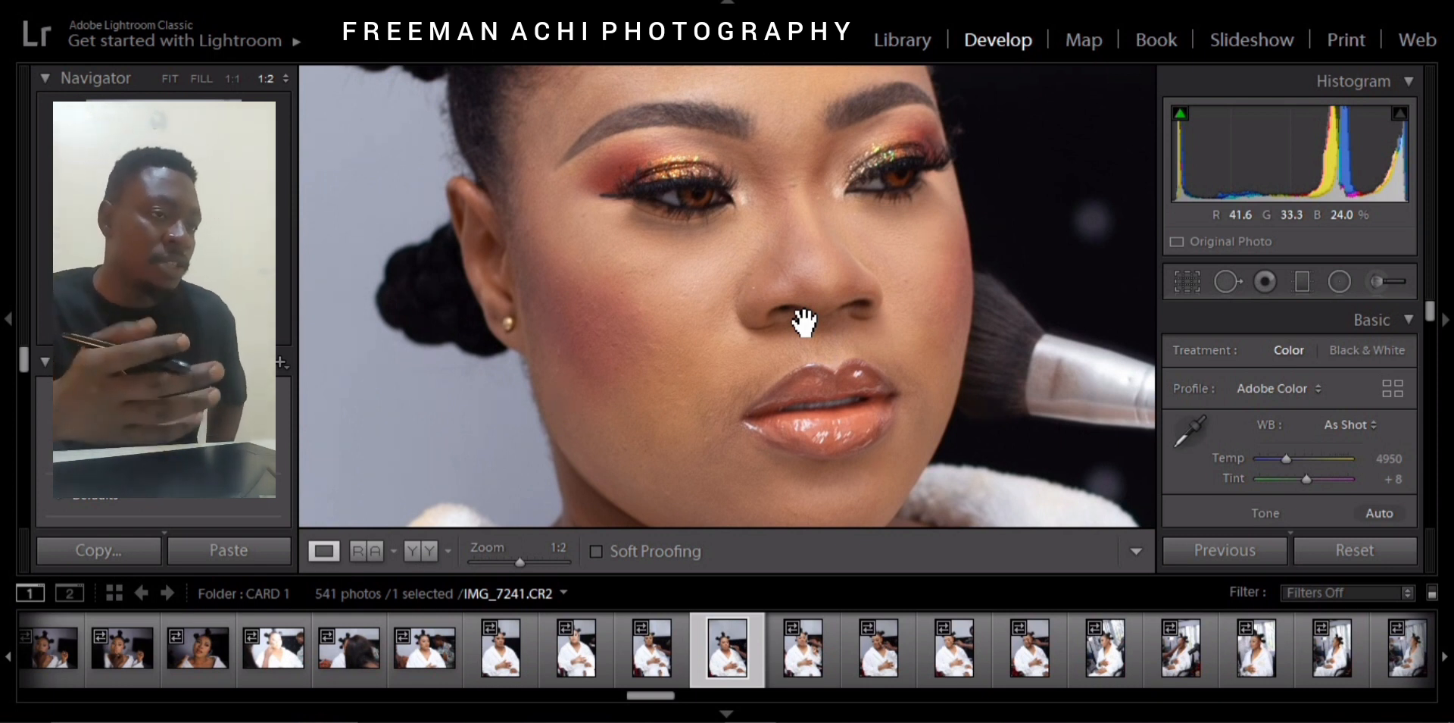
left_click_drag(798, 334, 828, 383)
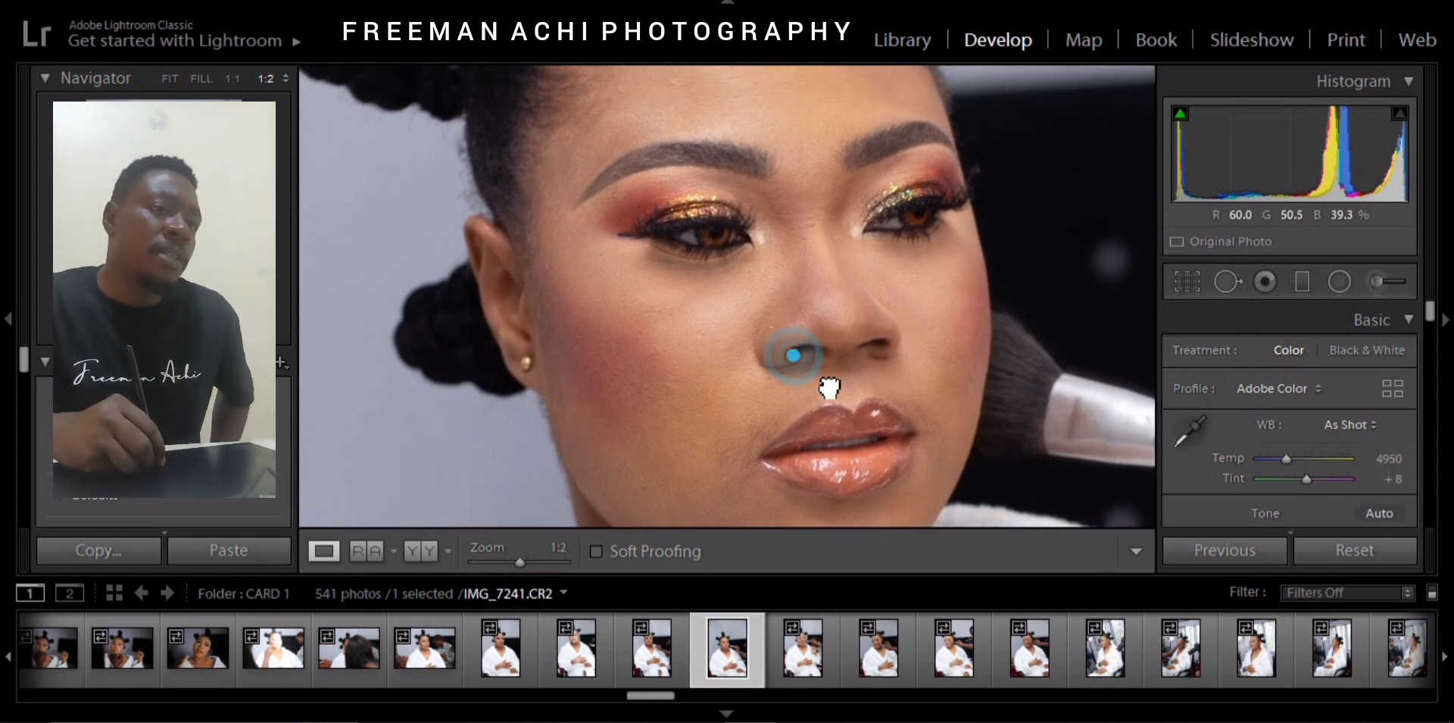
left_click_drag(521, 562, 531, 556)
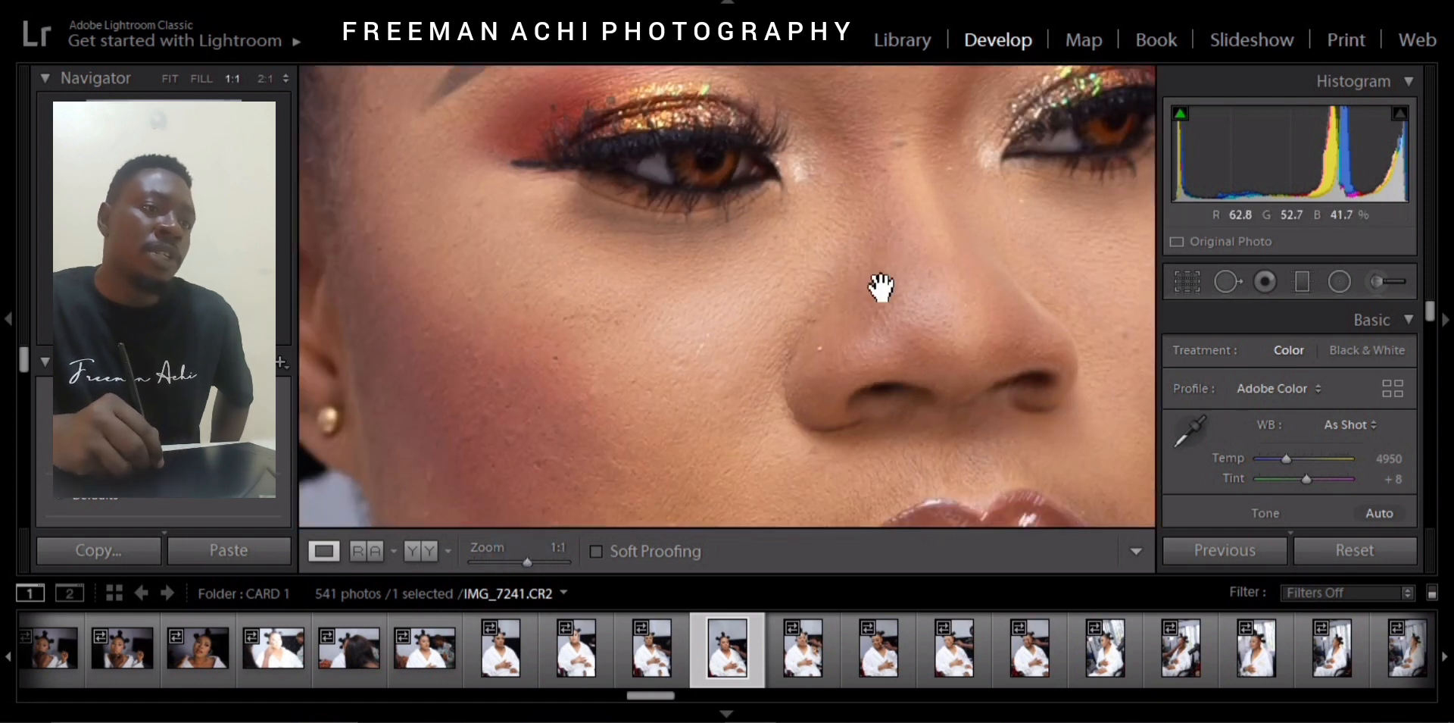
left_click_drag(876, 285, 757, 143)
left_click_drag(866, 249, 894, 468)
left_click_drag(828, 283, 951, 173)
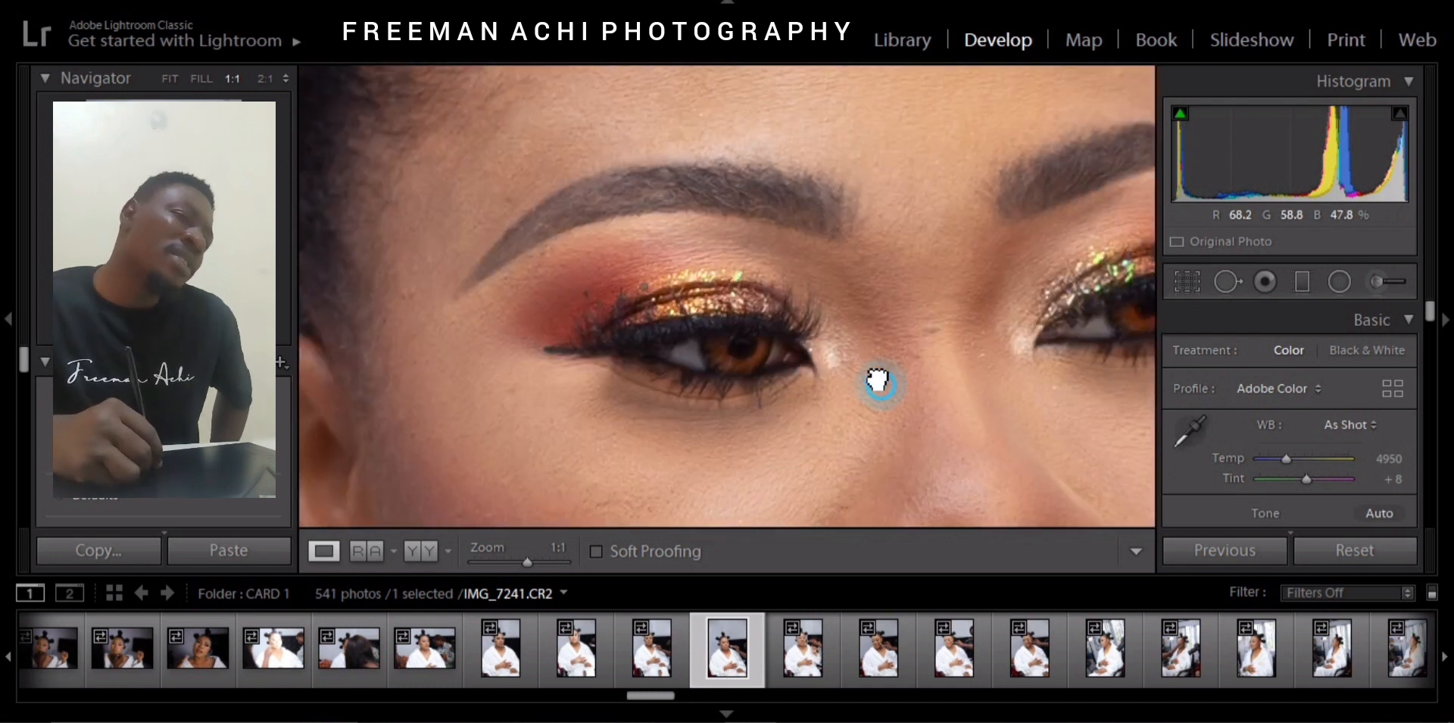
left_click_drag(871, 382, 831, 129)
left_click_drag(840, 312, 840, 257)
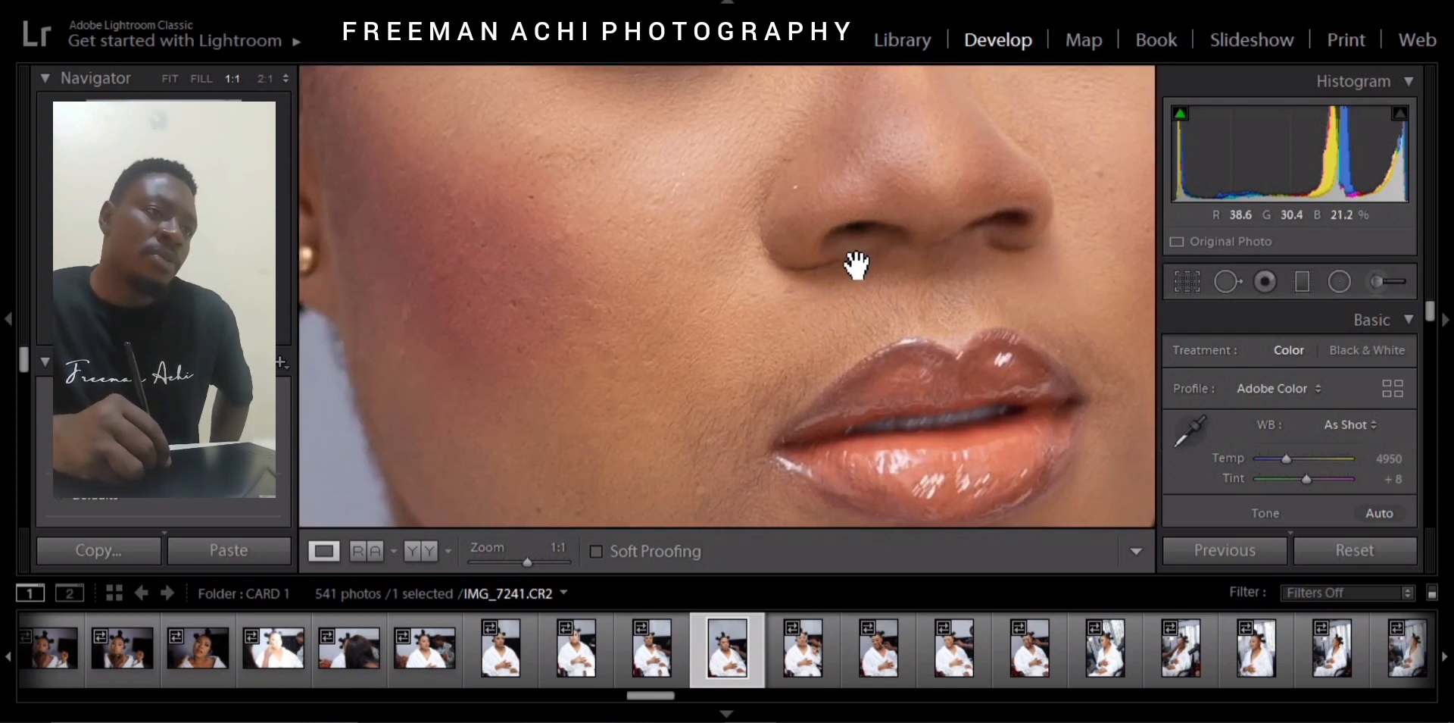
left_click(852, 261)
left_click(703, 263)
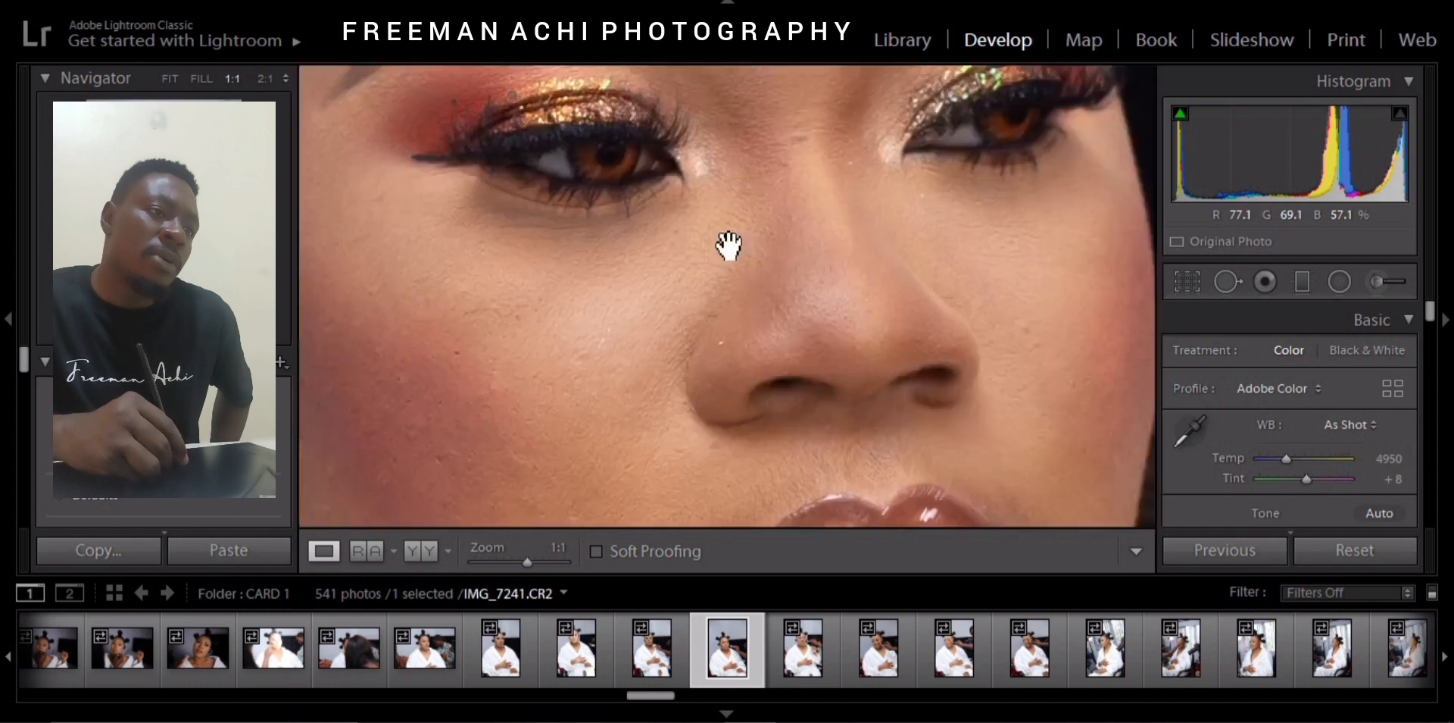
left_click(780, 273)
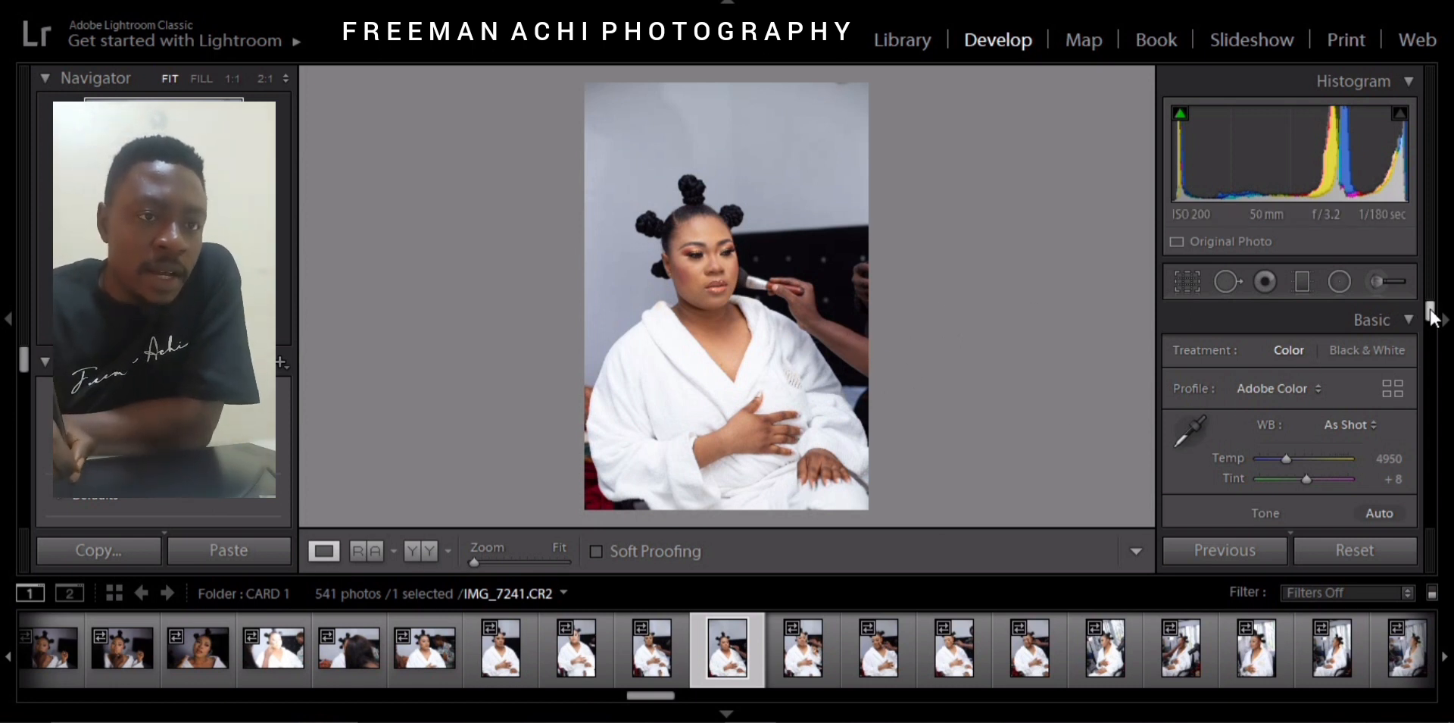
- Set the photo's Whites to -100 in the Basic tone adjustments
left_click_drag(1431, 314, 1432, 332)
scroll(1431, 331, "up", 2)
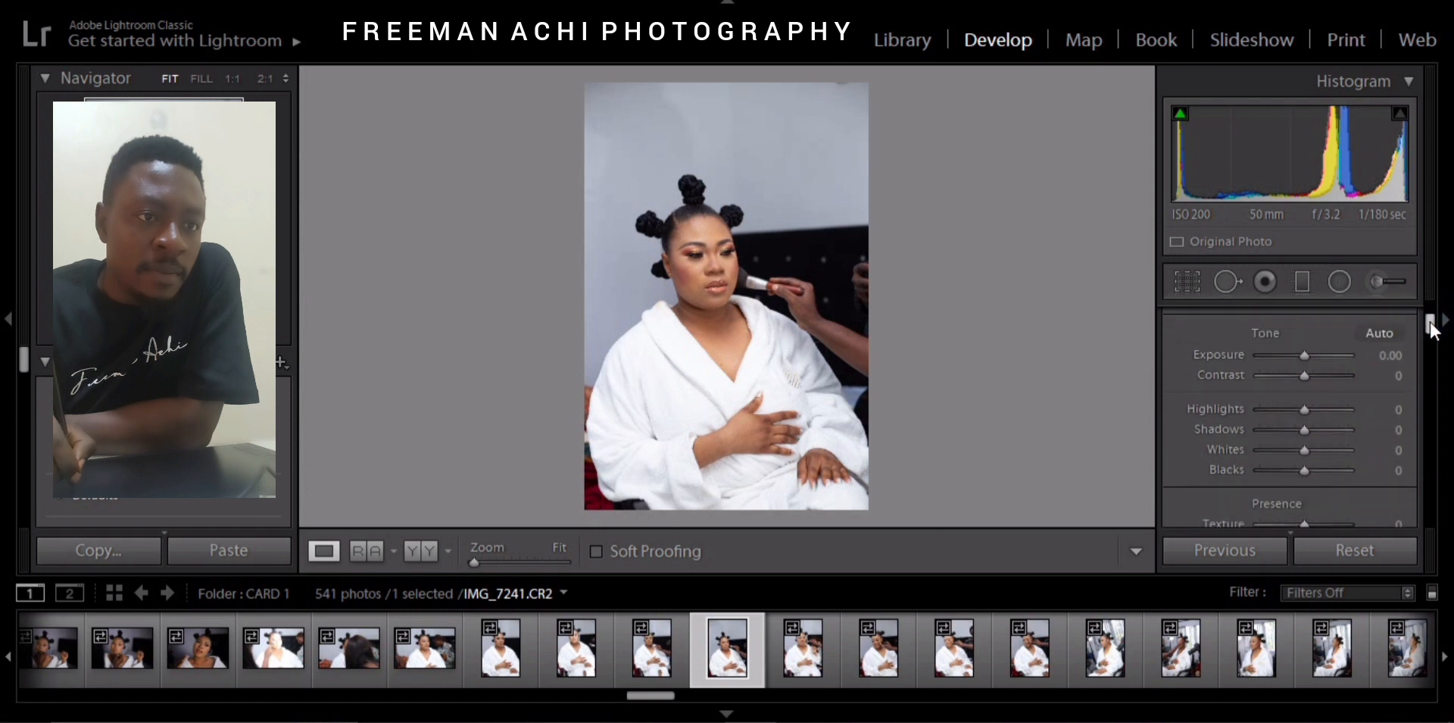
left_click_drag(1304, 450, 1252, 448)
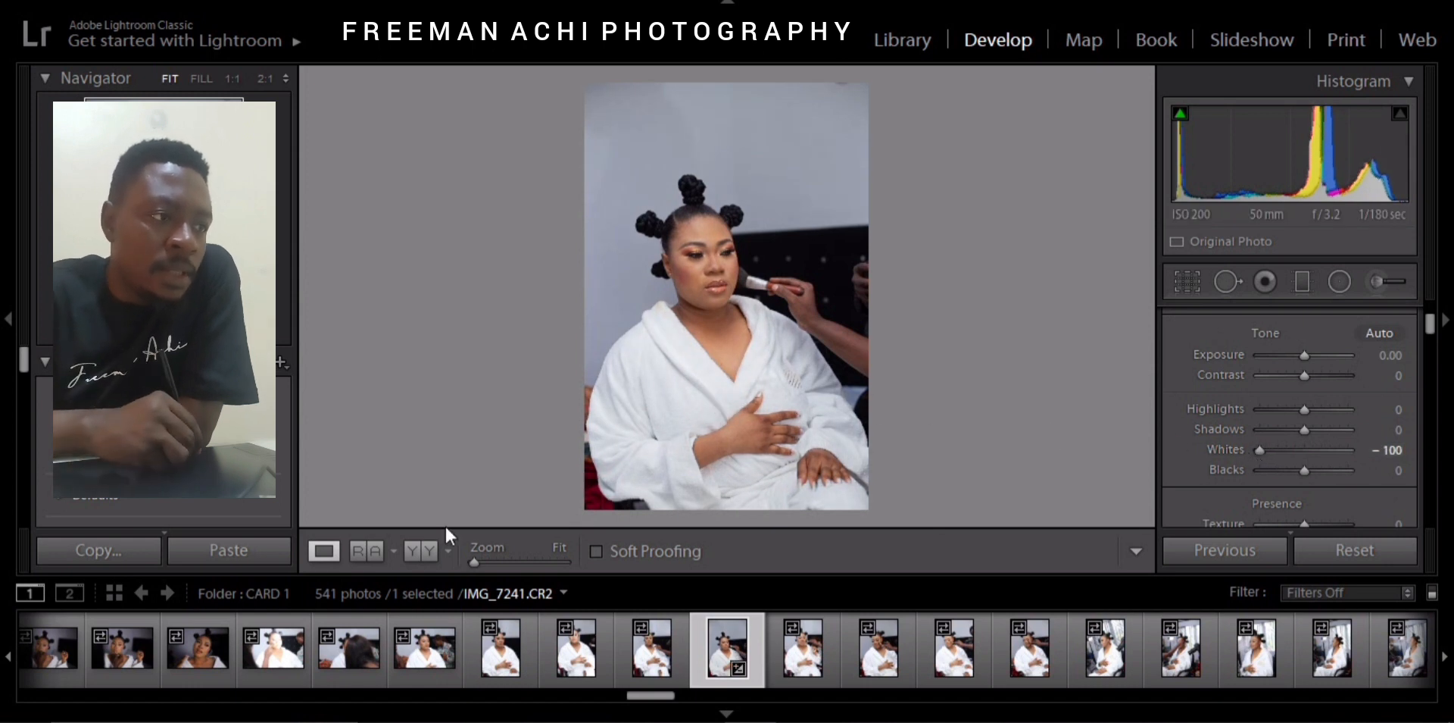
- Compare the robe's texture before and after the Whites adjustment side by side at 1:1
left_click(419, 550)
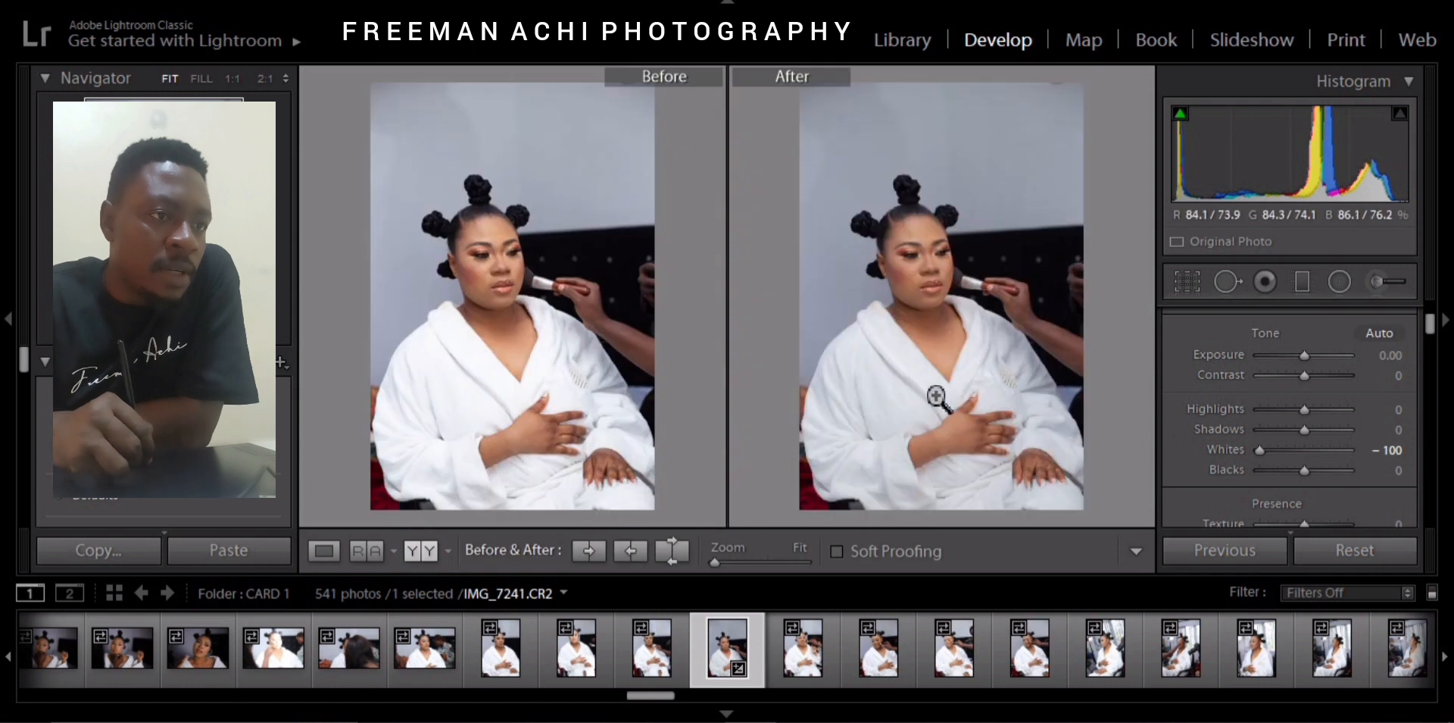
left_click(958, 414)
left_click_drag(899, 383, 950, 295)
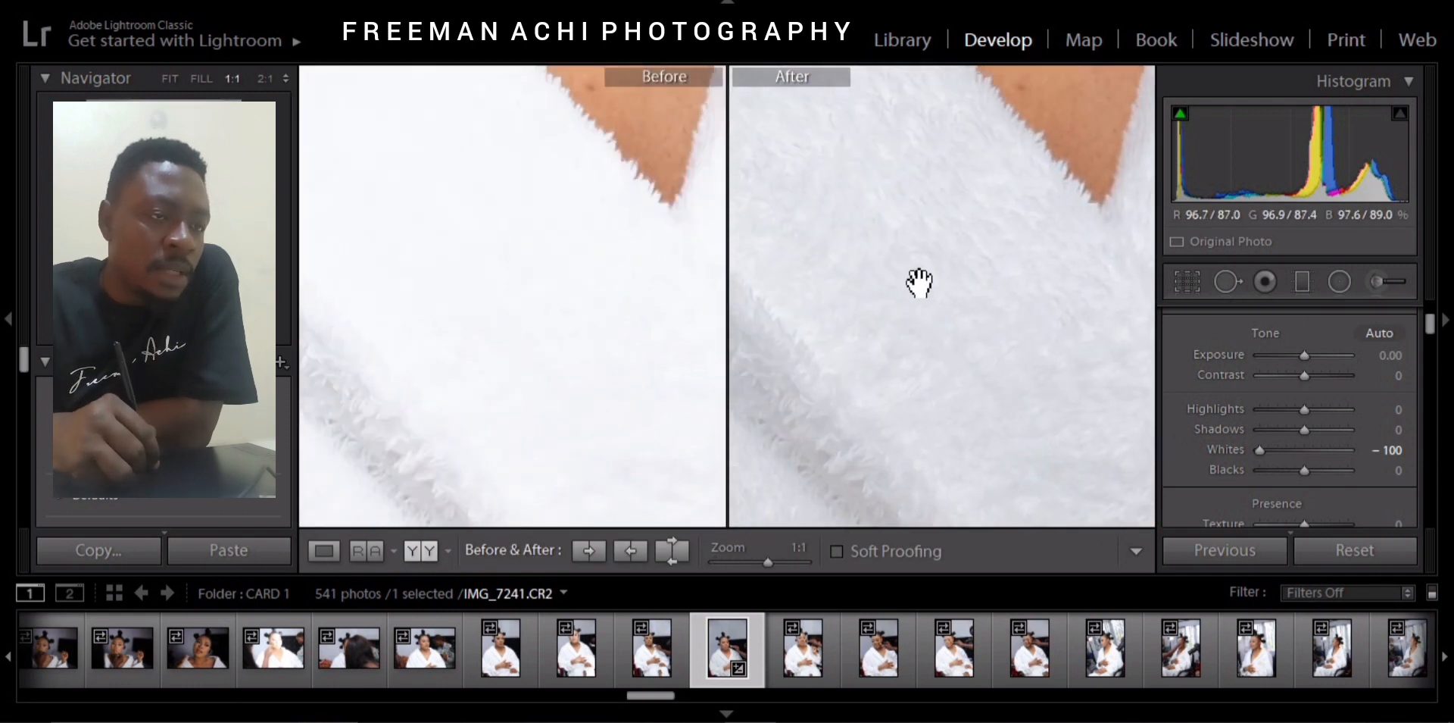
left_click(926, 322)
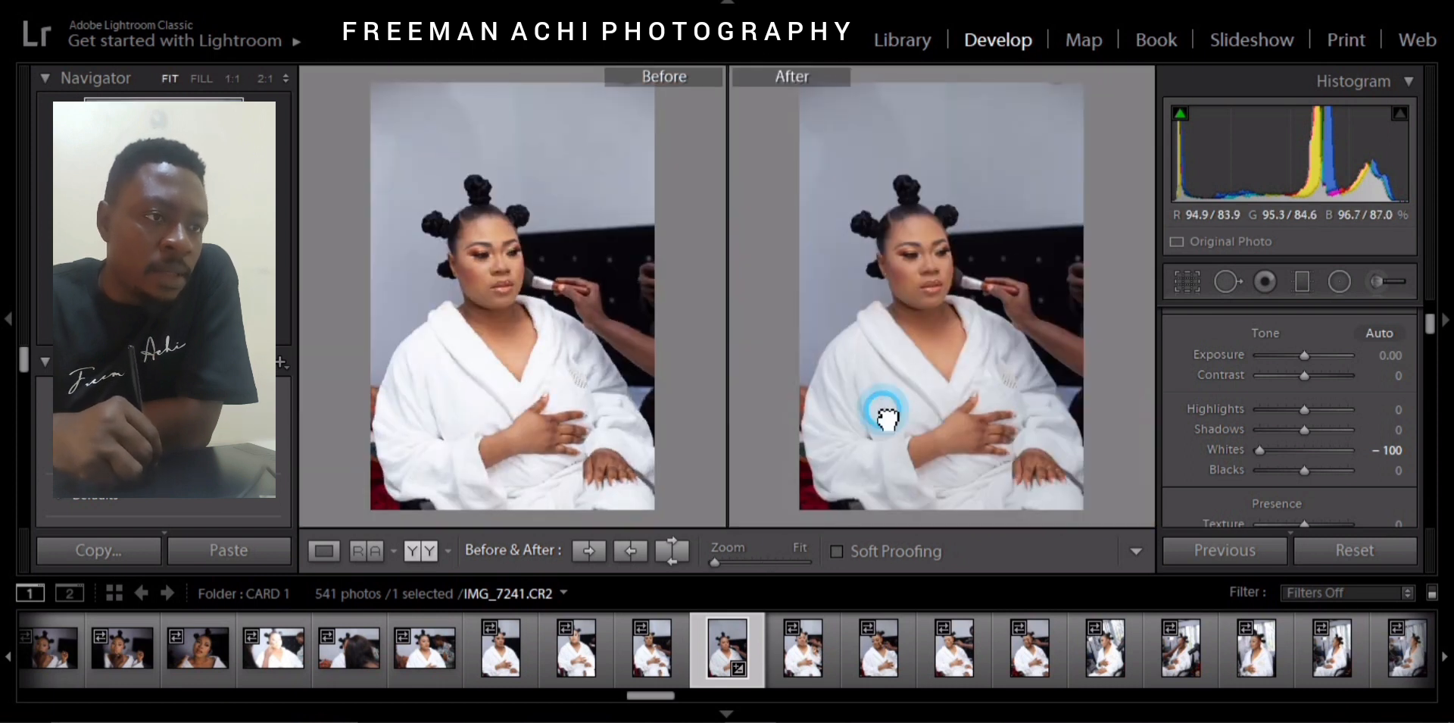
left_click(883, 412)
left_click_drag(884, 363, 977, 408)
left_click(955, 337)
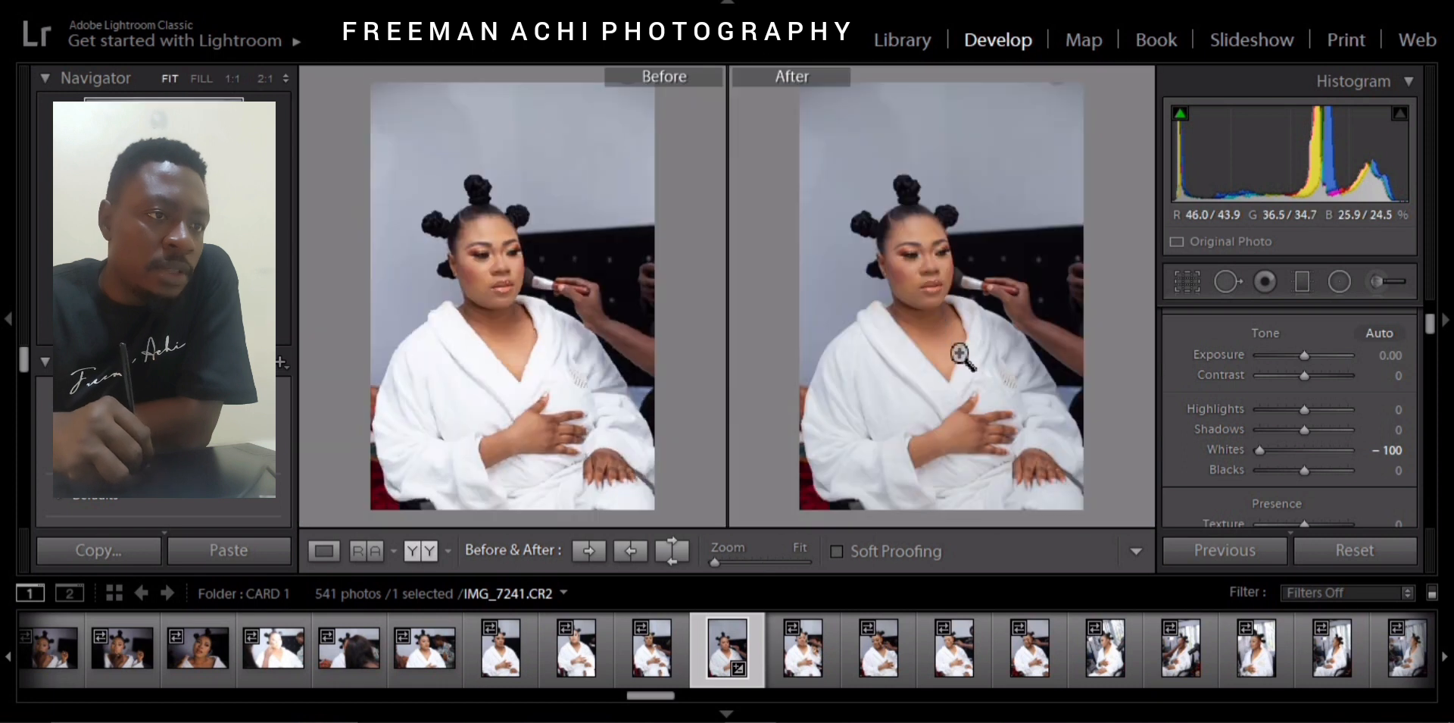
left_click(976, 356)
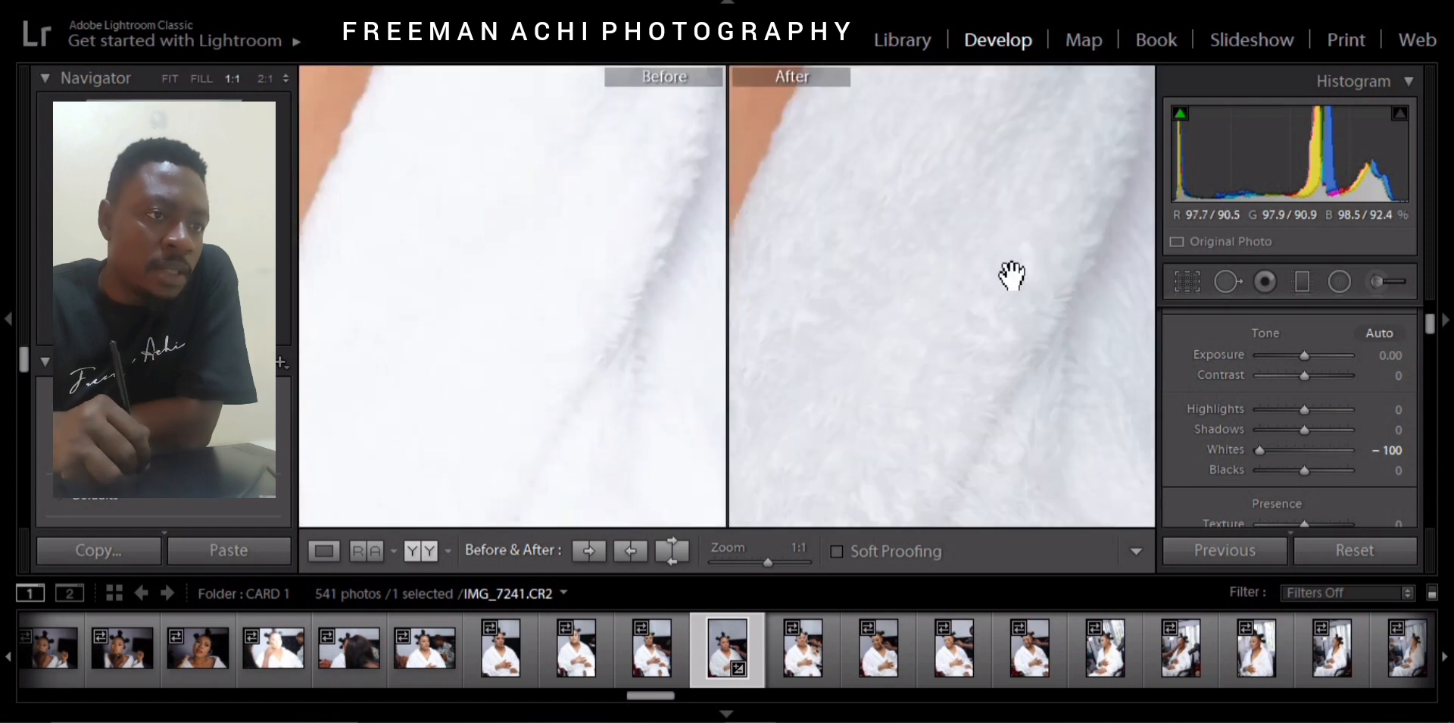
left_click_drag(1000, 224, 916, 379)
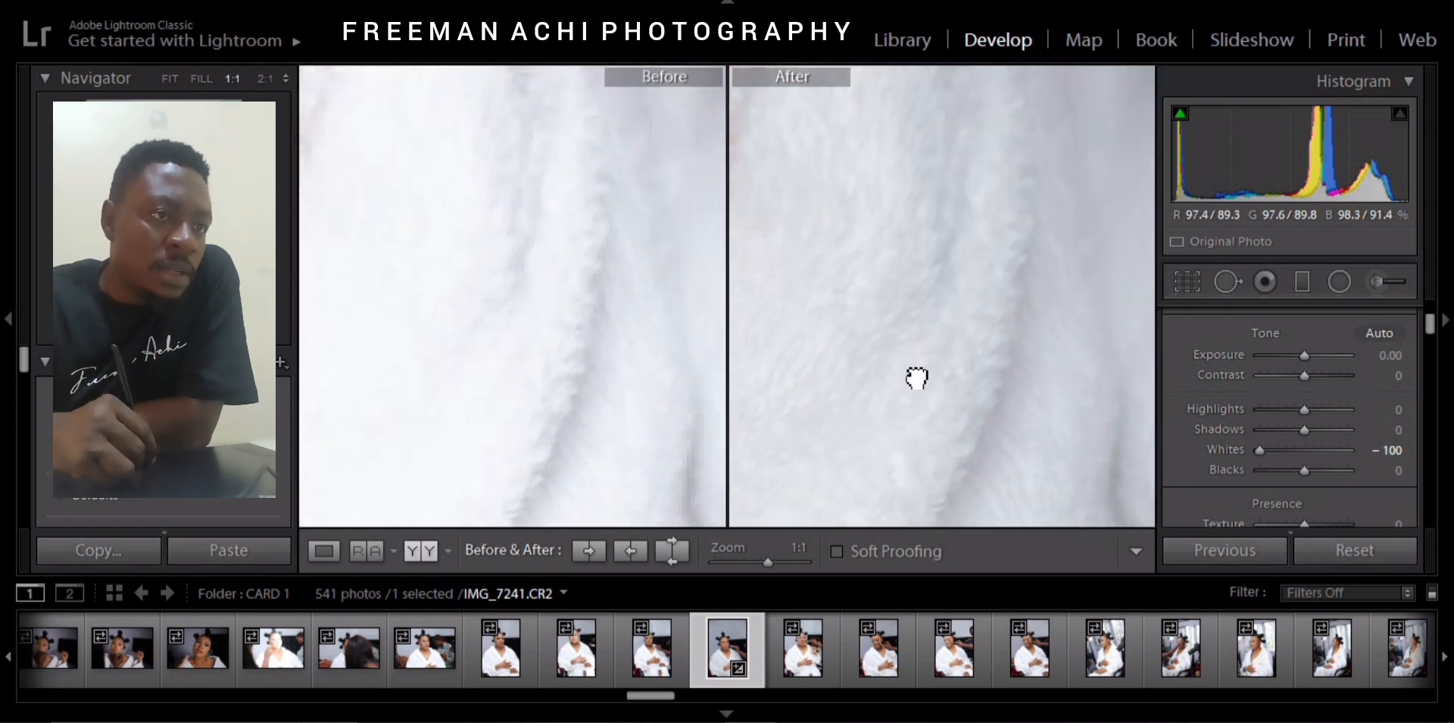
left_click_drag(951, 232, 964, 366)
left_click(954, 338)
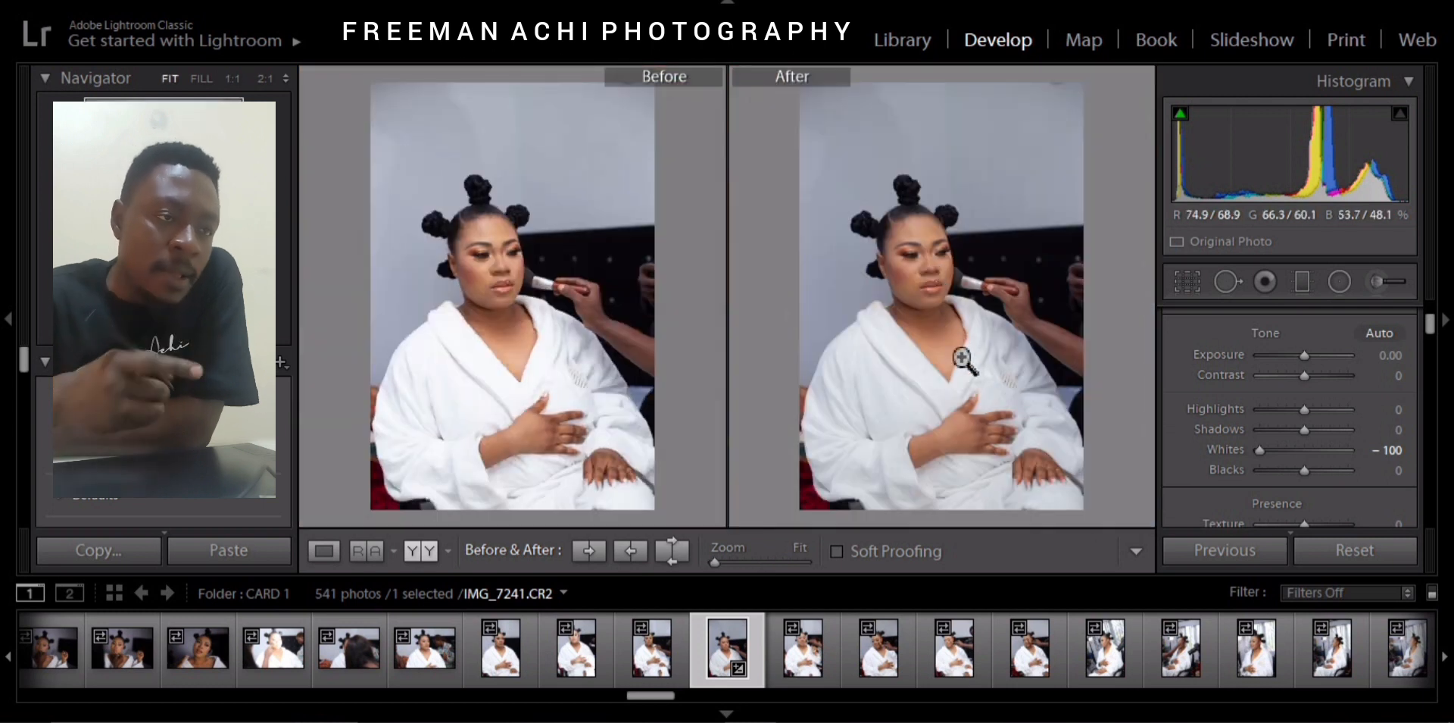
- Compare the before and after versions of the face at 1:1, and return to the single-photo view
left_click(935, 267)
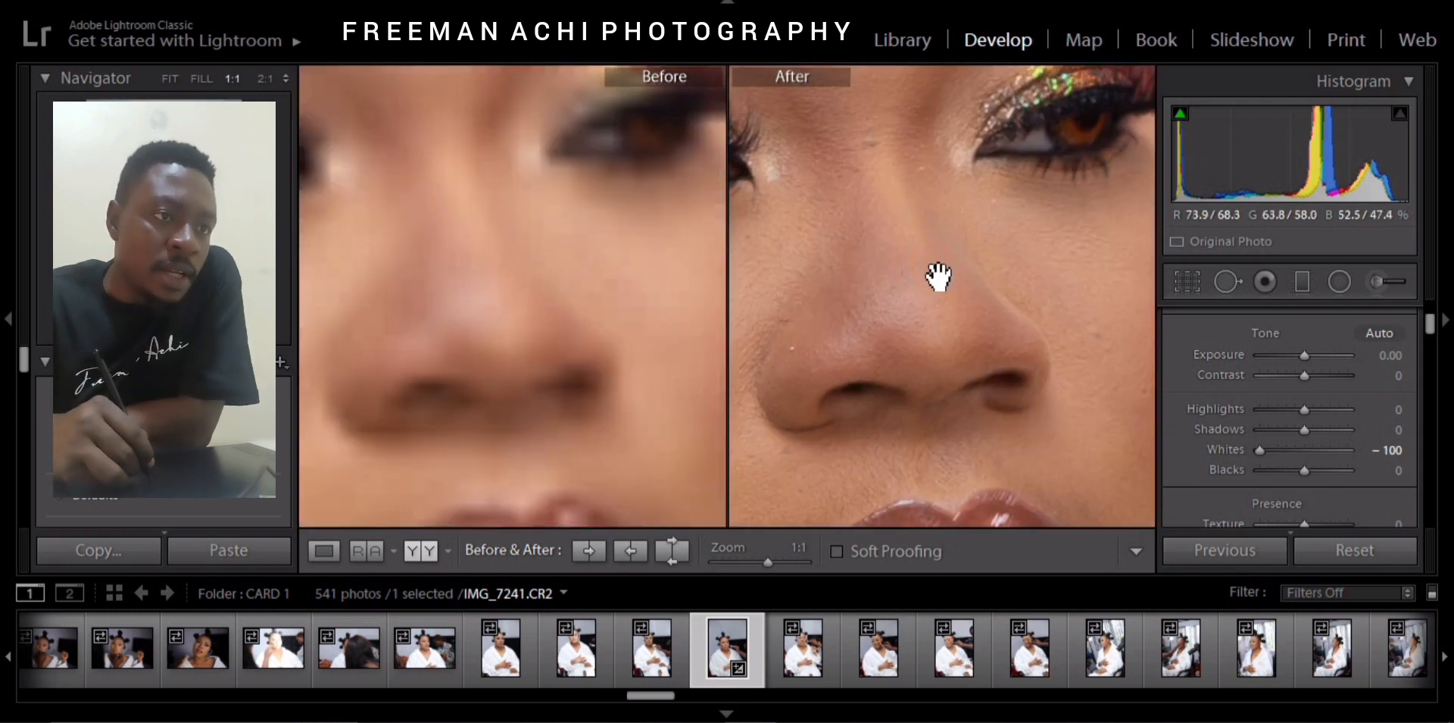
left_click_drag(935, 273, 1081, 226)
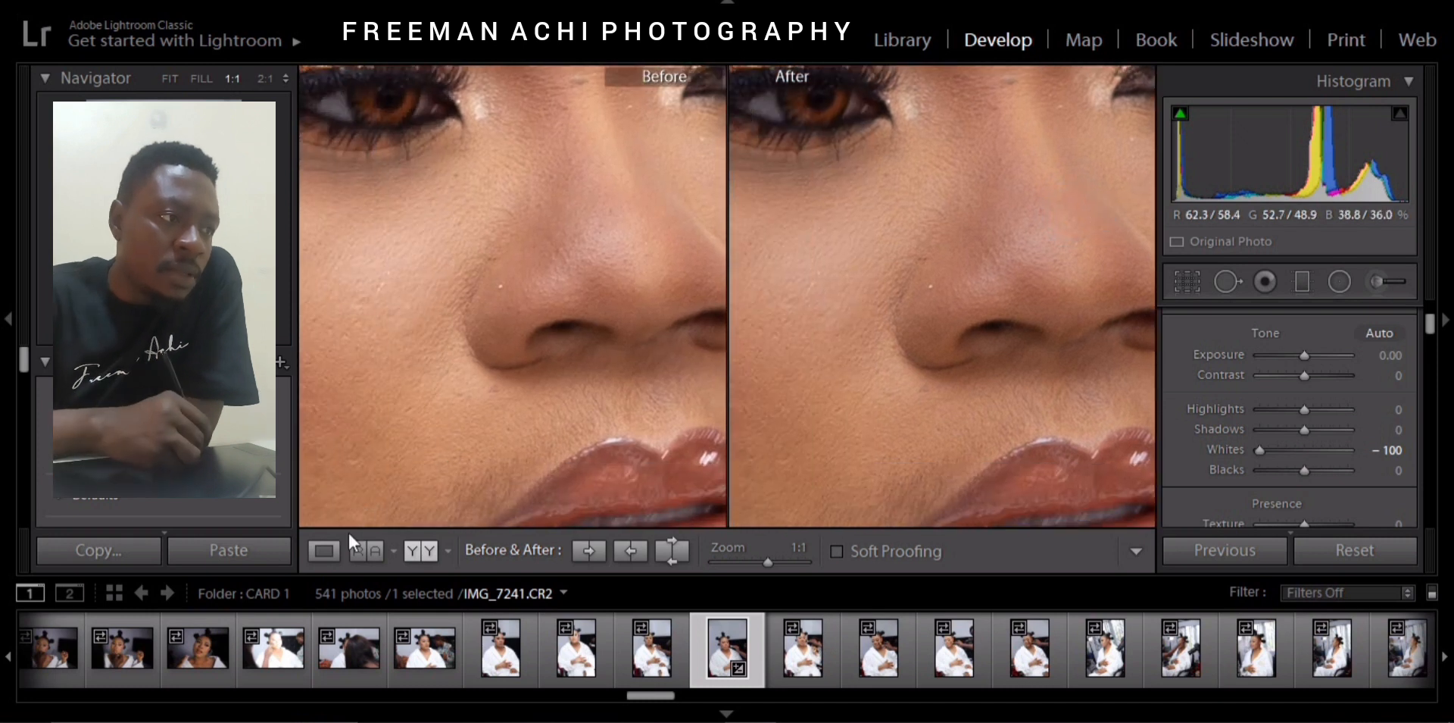
left_click(324, 551)
- Inspect the skin around the woman's eyes, nose and cheeks at 1:1, and return to the fitted view
left_click_drag(811, 297, 951, 382)
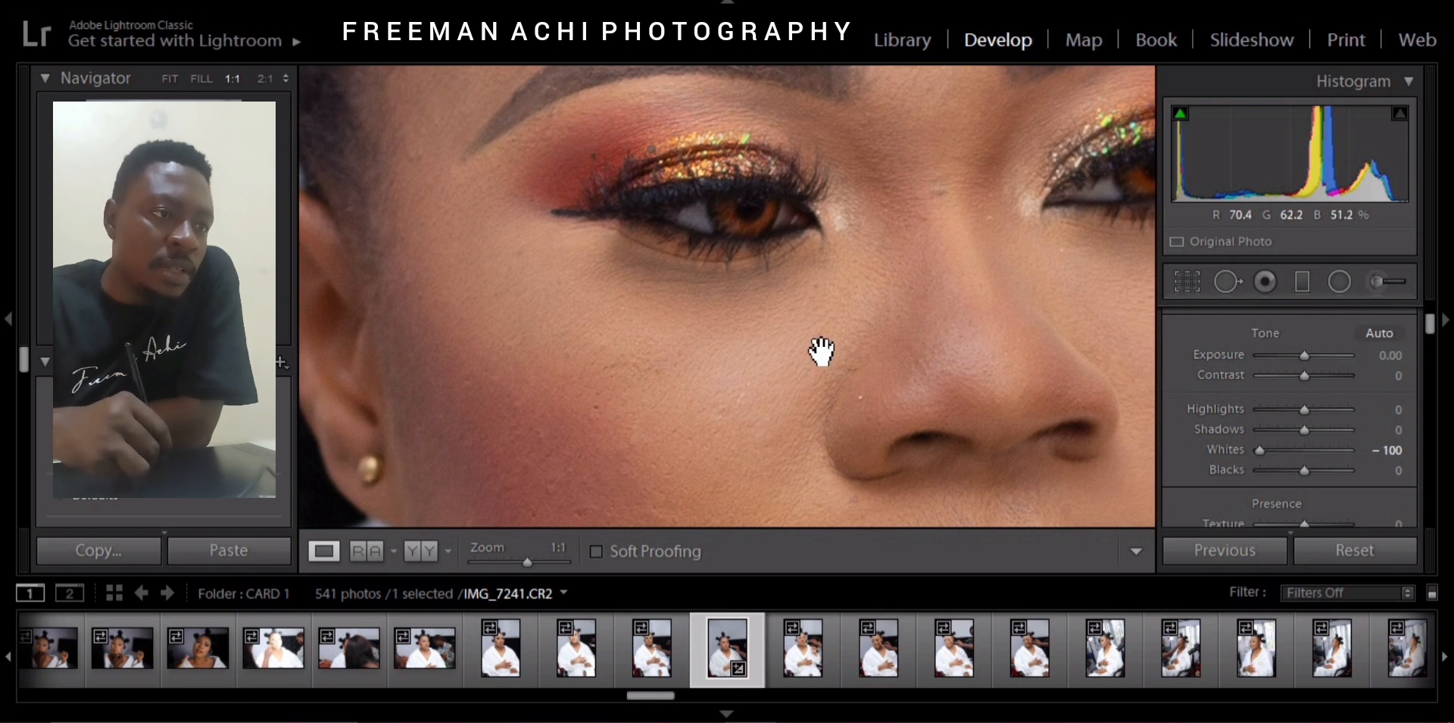
left_click_drag(822, 361, 720, 399)
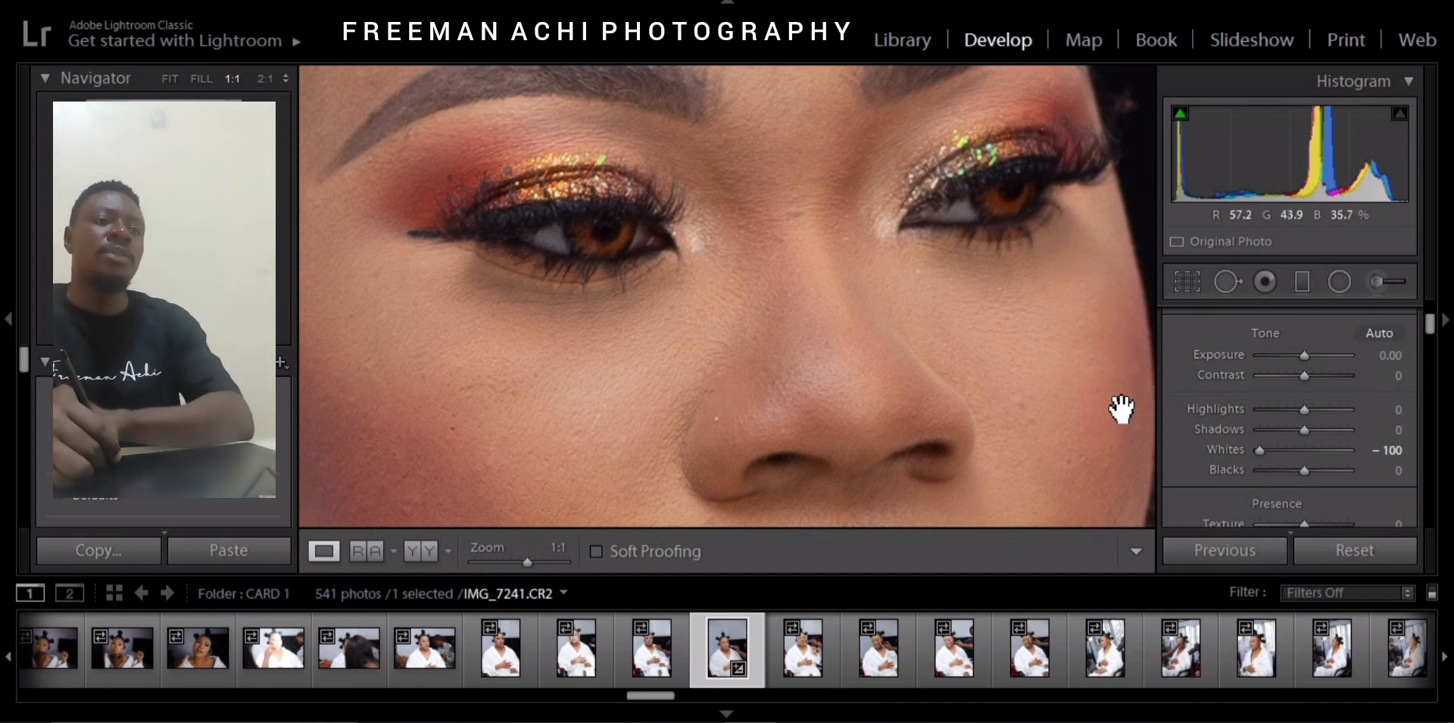
left_click_drag(1095, 405, 1139, 357)
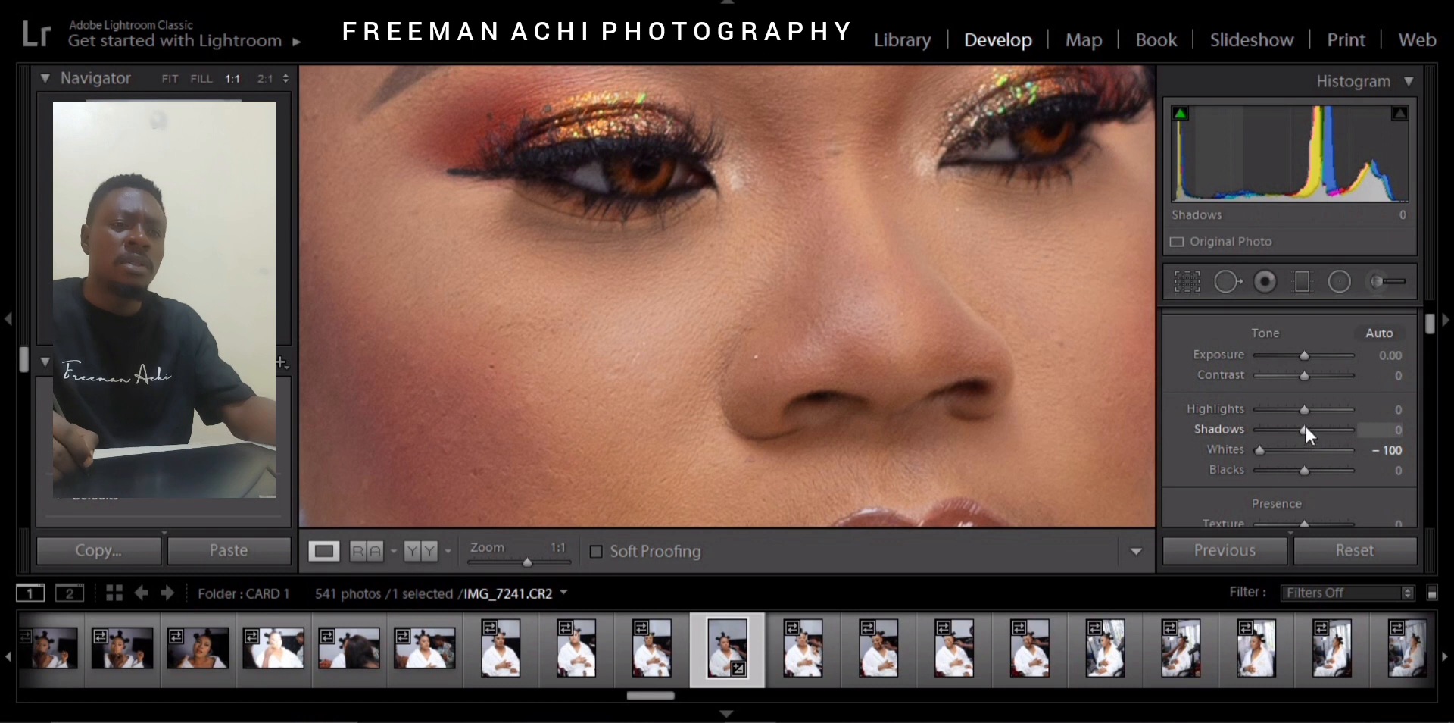
left_click(1066, 409)
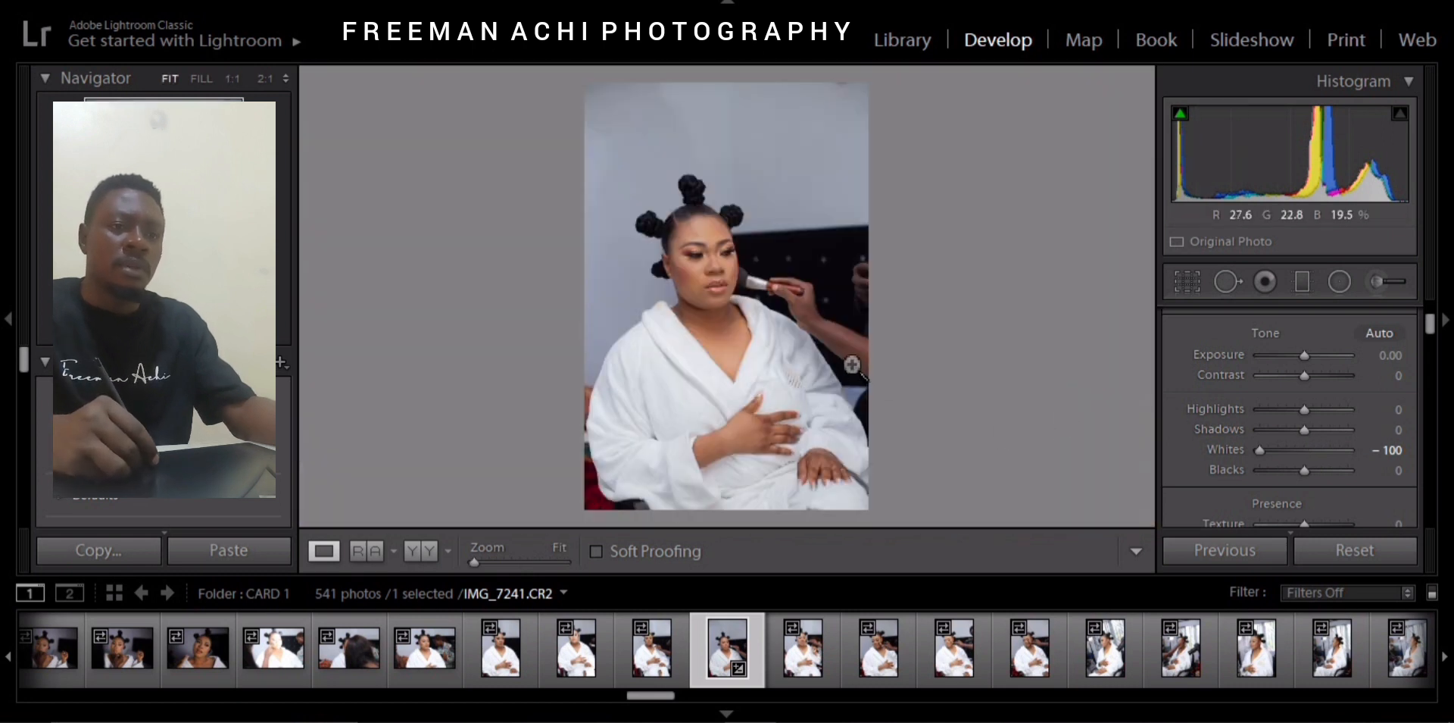
- Examine the makeup artist's forearm beside the robe and the woman's cheek and nose at 1:1, checking the fitted view in between
left_click(860, 357)
mouse_move(860, 357)
left_mouse_down()
mouse_move(957, 399)
mouse_move(877, 364)
left_mouse_up()
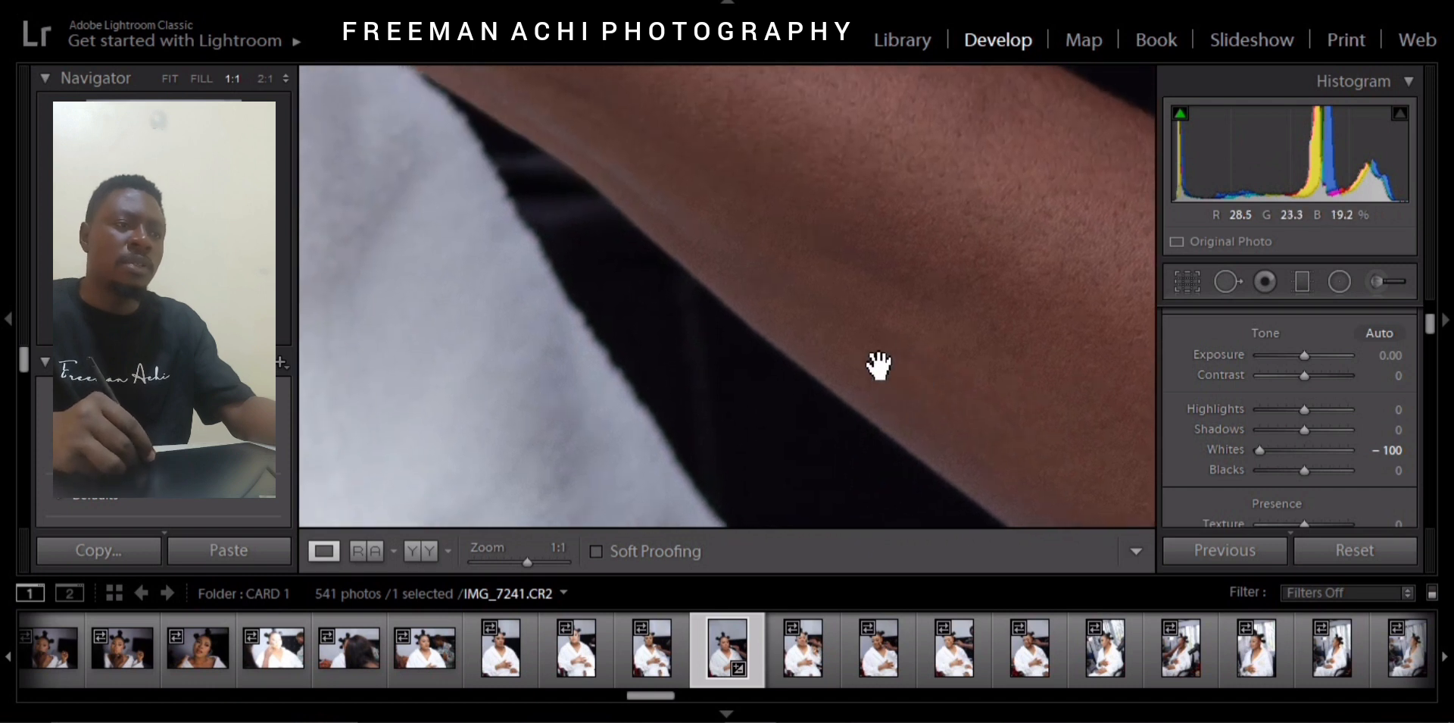
left_click(870, 357)
left_click_drag(714, 286, 1149, 432)
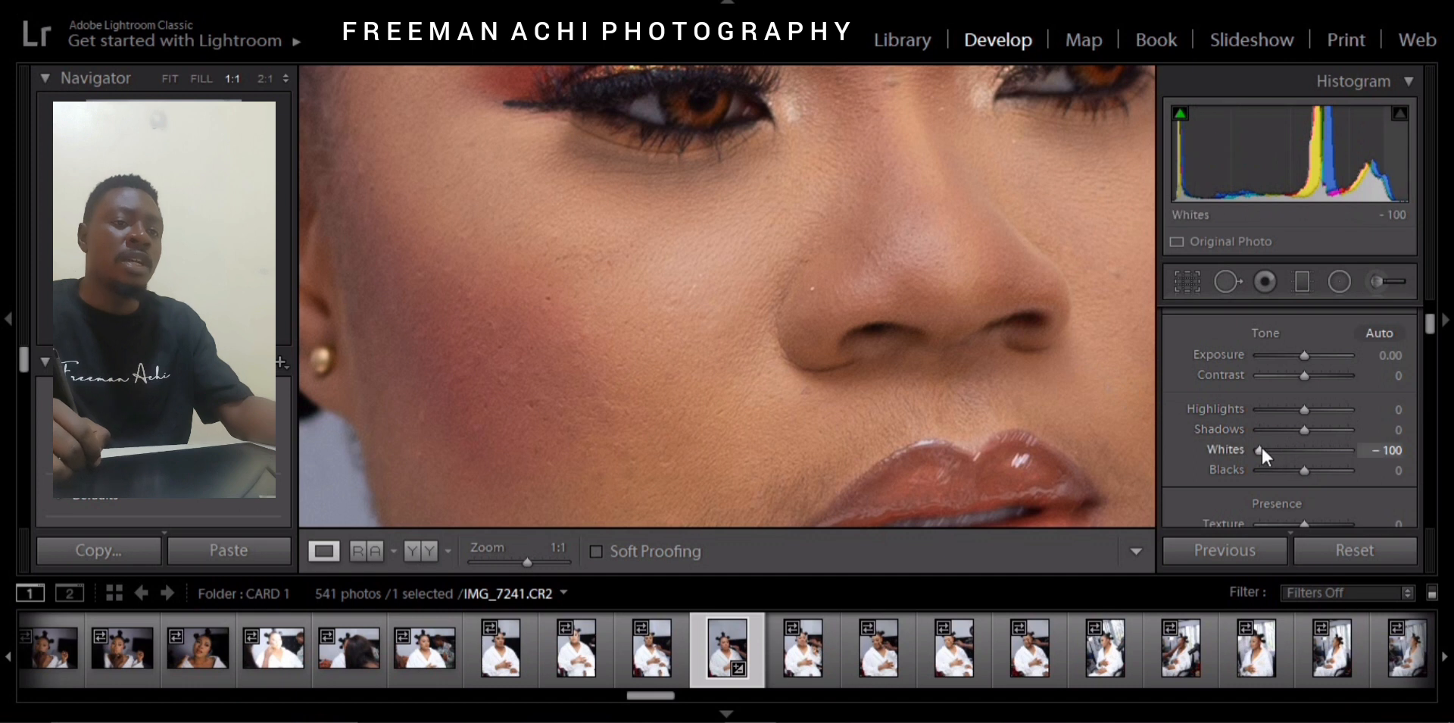
left_click(1015, 418)
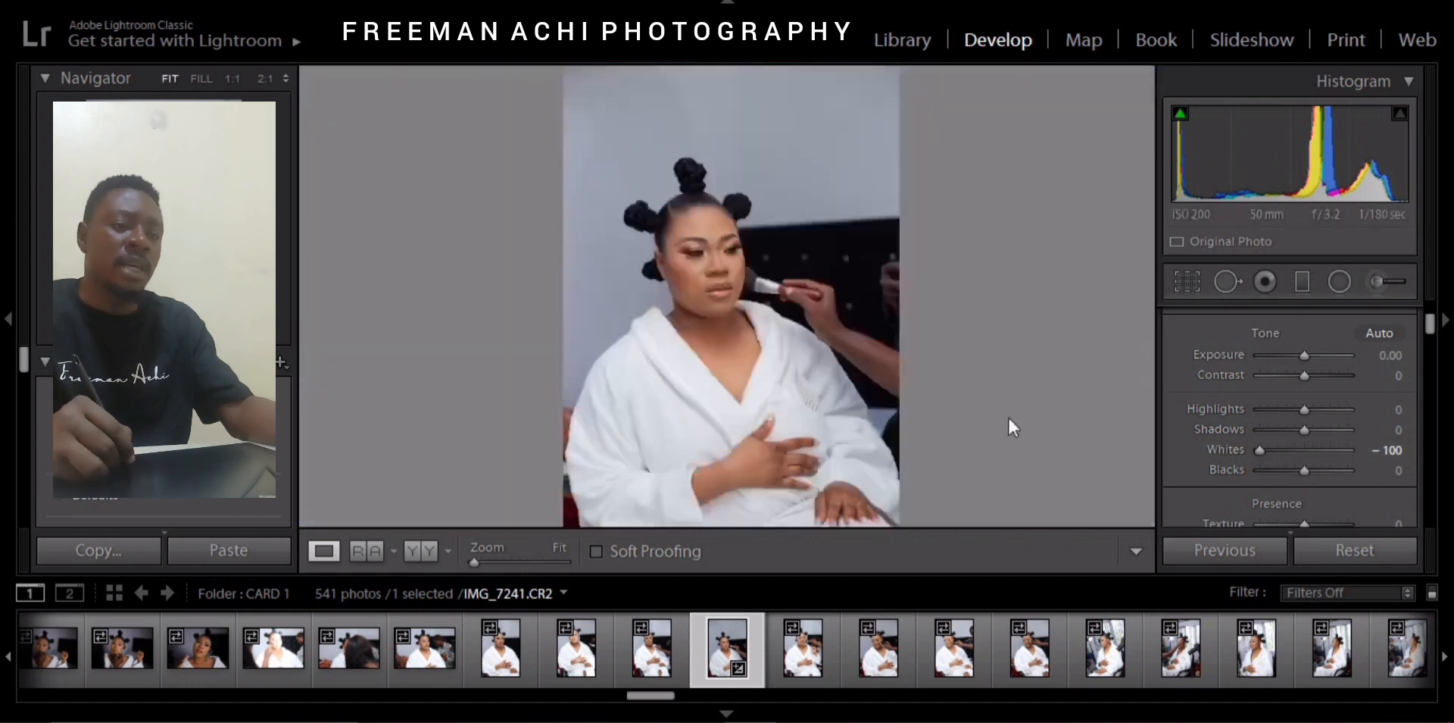
left_click_drag(685, 372, 763, 452)
left_click(757, 406)
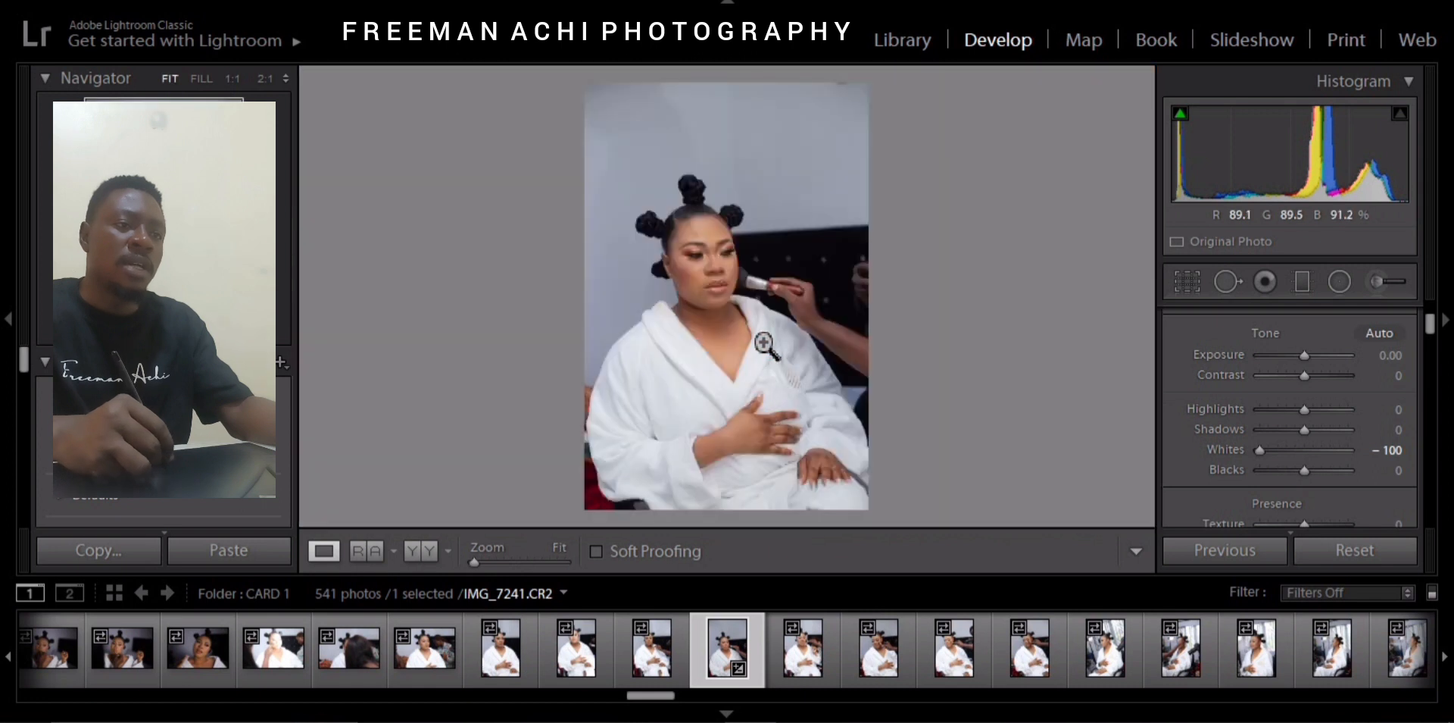
left_click_drag(701, 269, 805, 341)
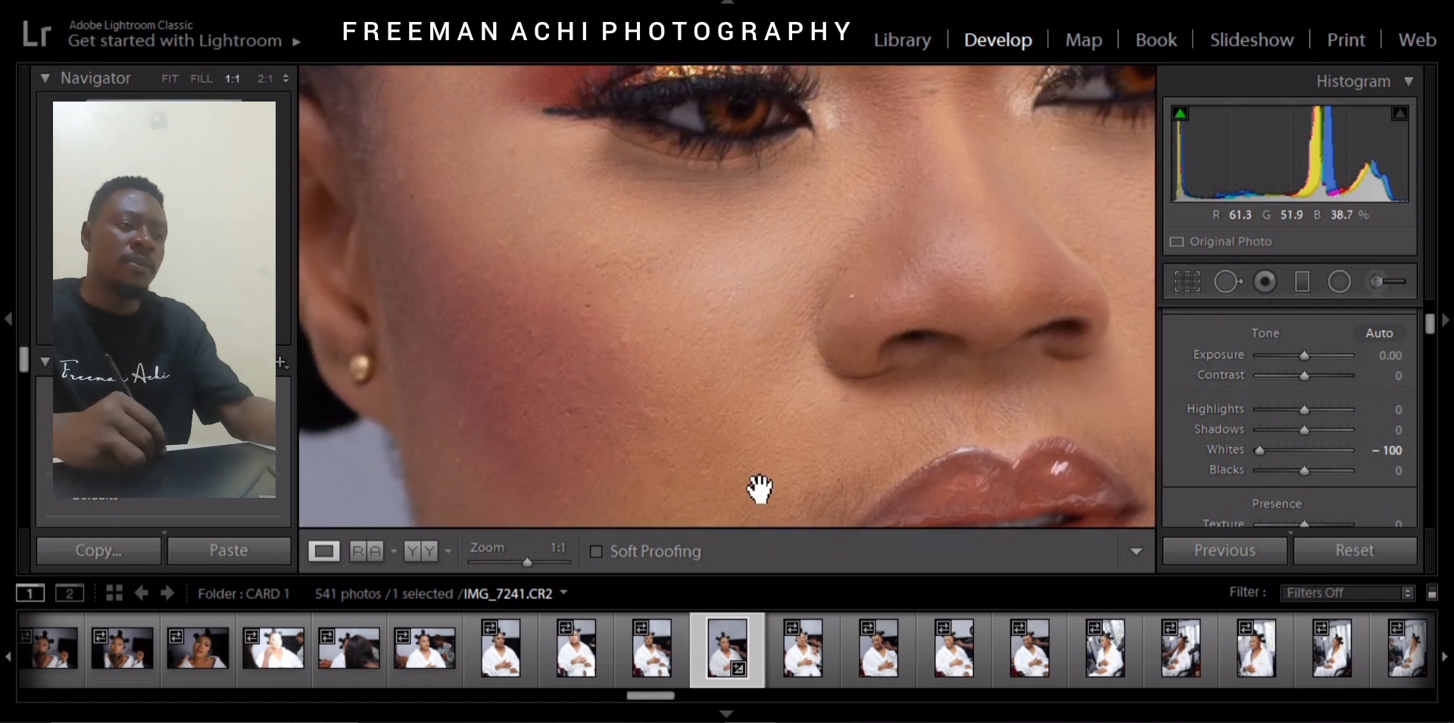
- View the face at 1:2 and set Highlights to -31 and Contrast to +19 in the tone adjustments
left_click_drag(529, 559, 524, 559)
left_click_drag(810, 340, 818, 461)
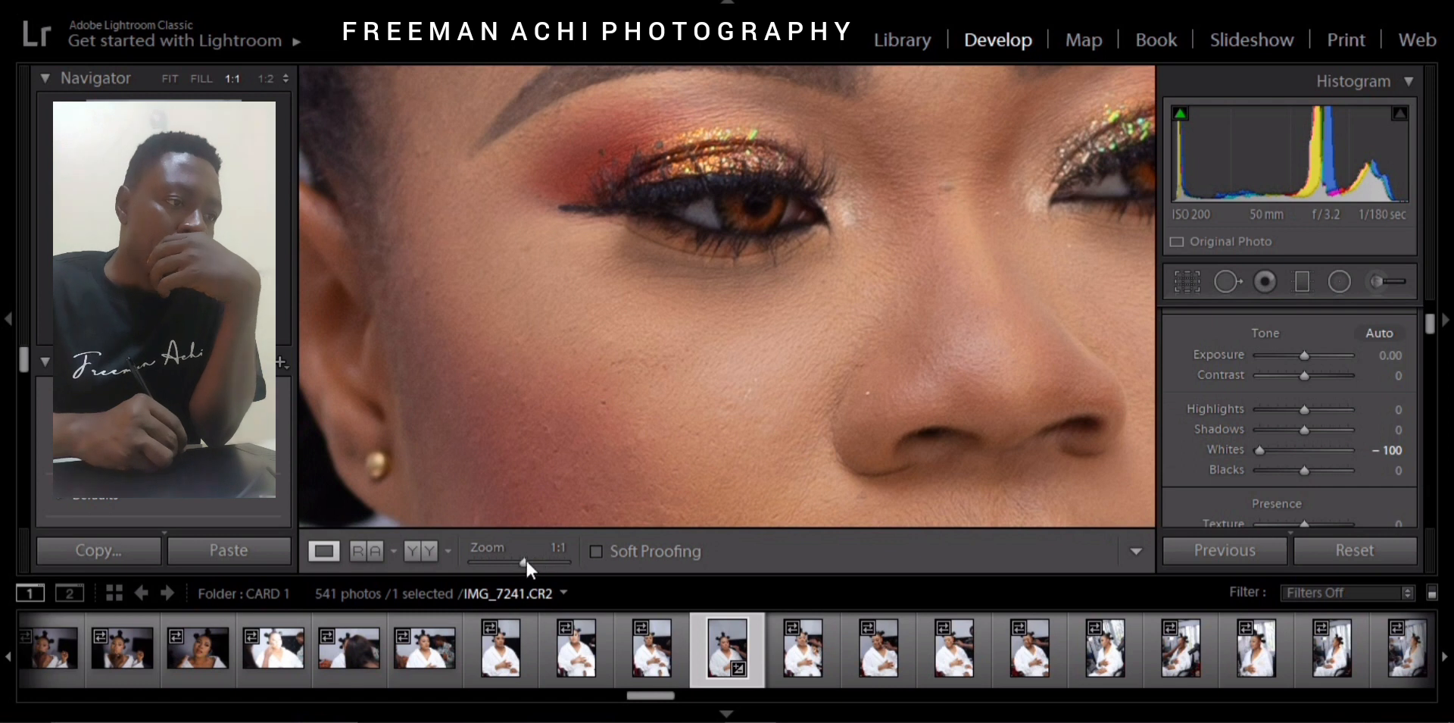
left_click_drag(526, 558, 525, 559)
left_click_drag(826, 310, 973, 283)
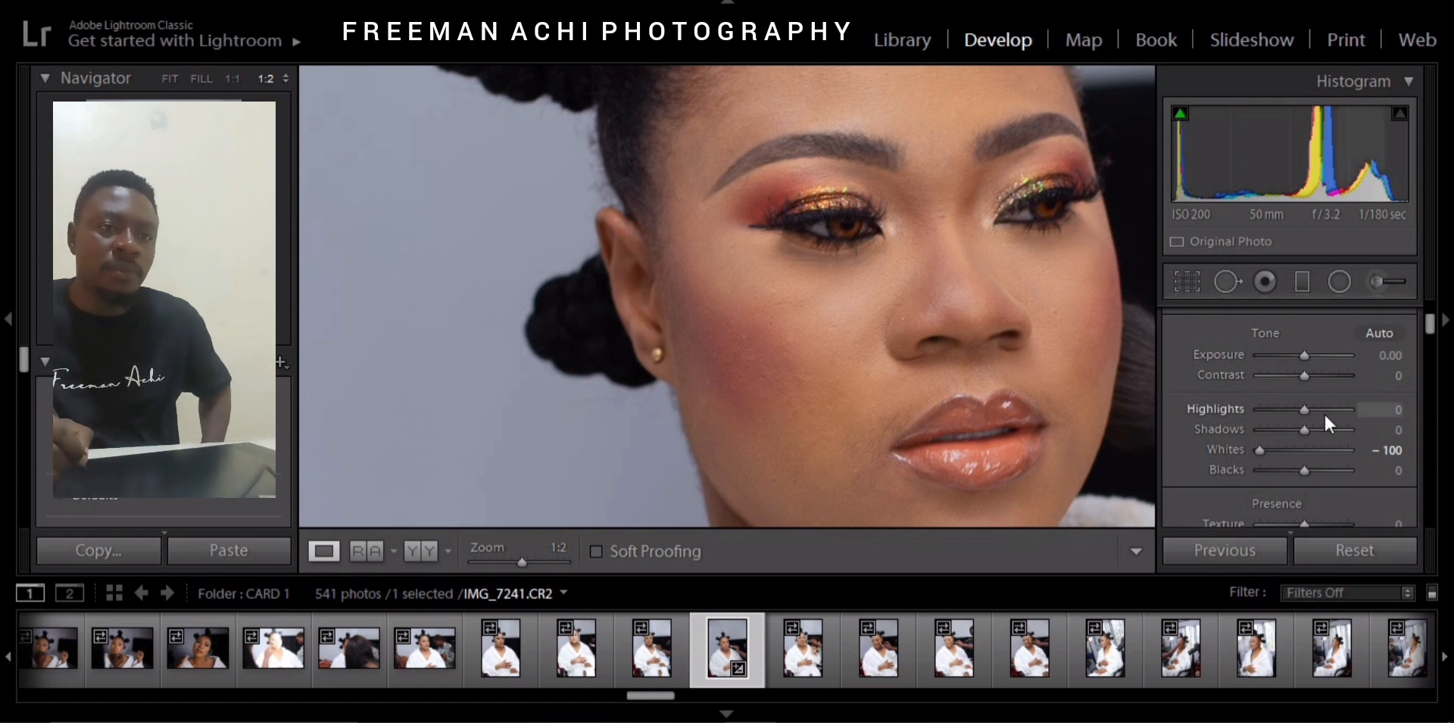
left_click_drag(1303, 413, 1311, 375)
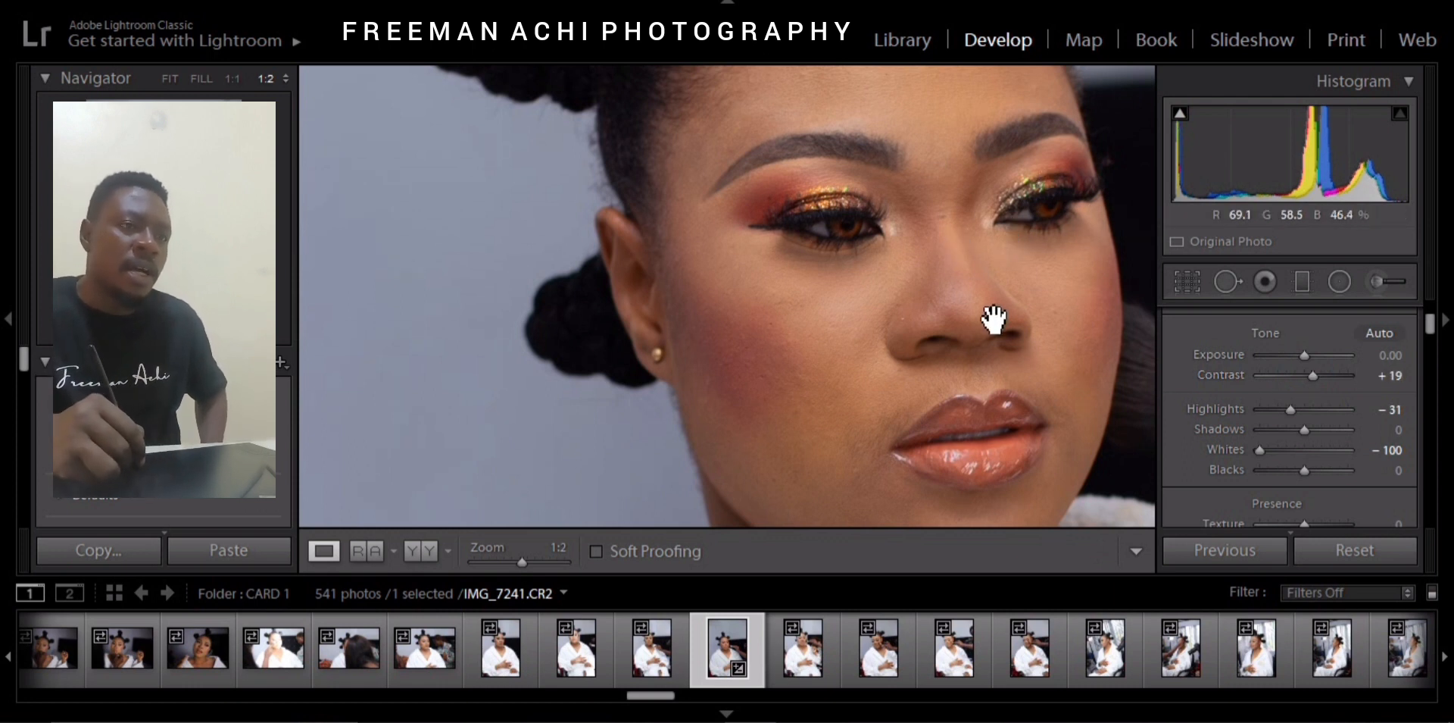
- Set Shadows to +55 and check the brightened face and hair at 1:2
left_click_drag(999, 372, 932, 438)
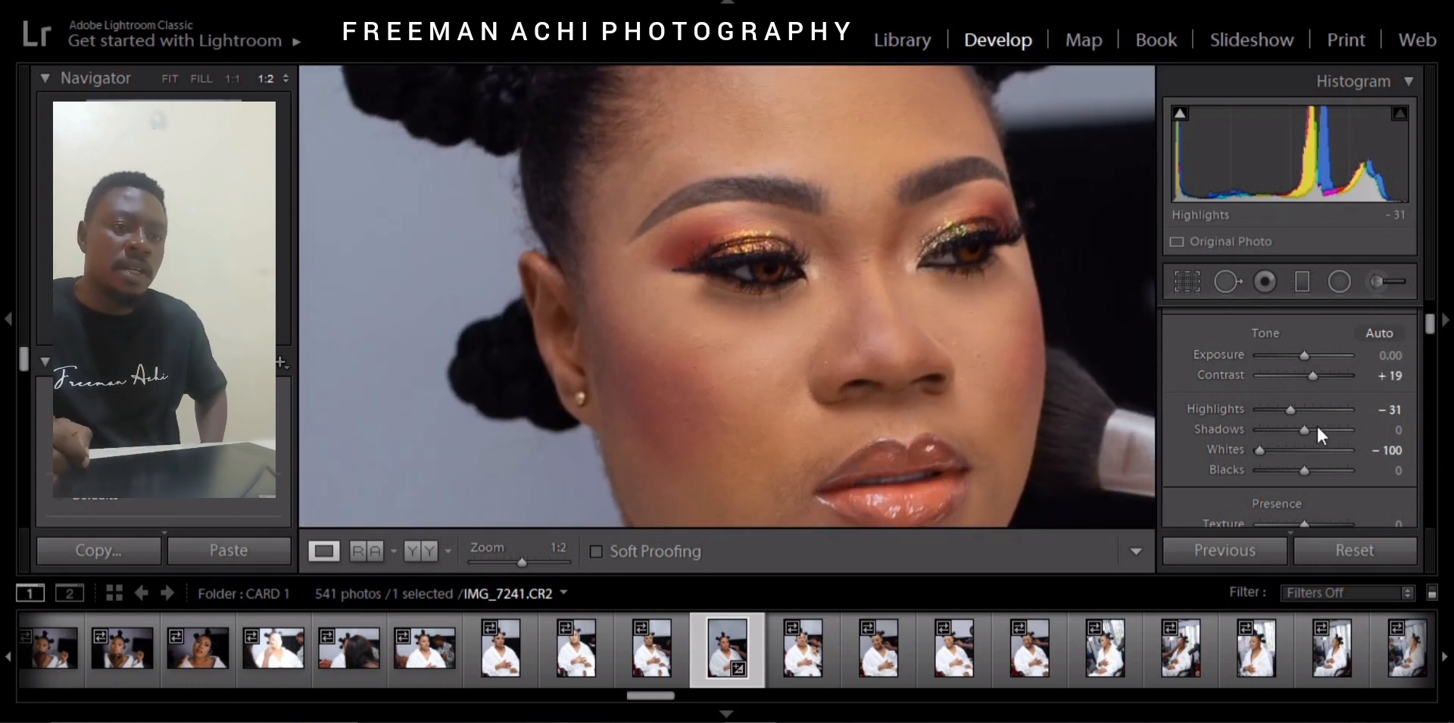
left_click_drag(1306, 430, 1334, 430)
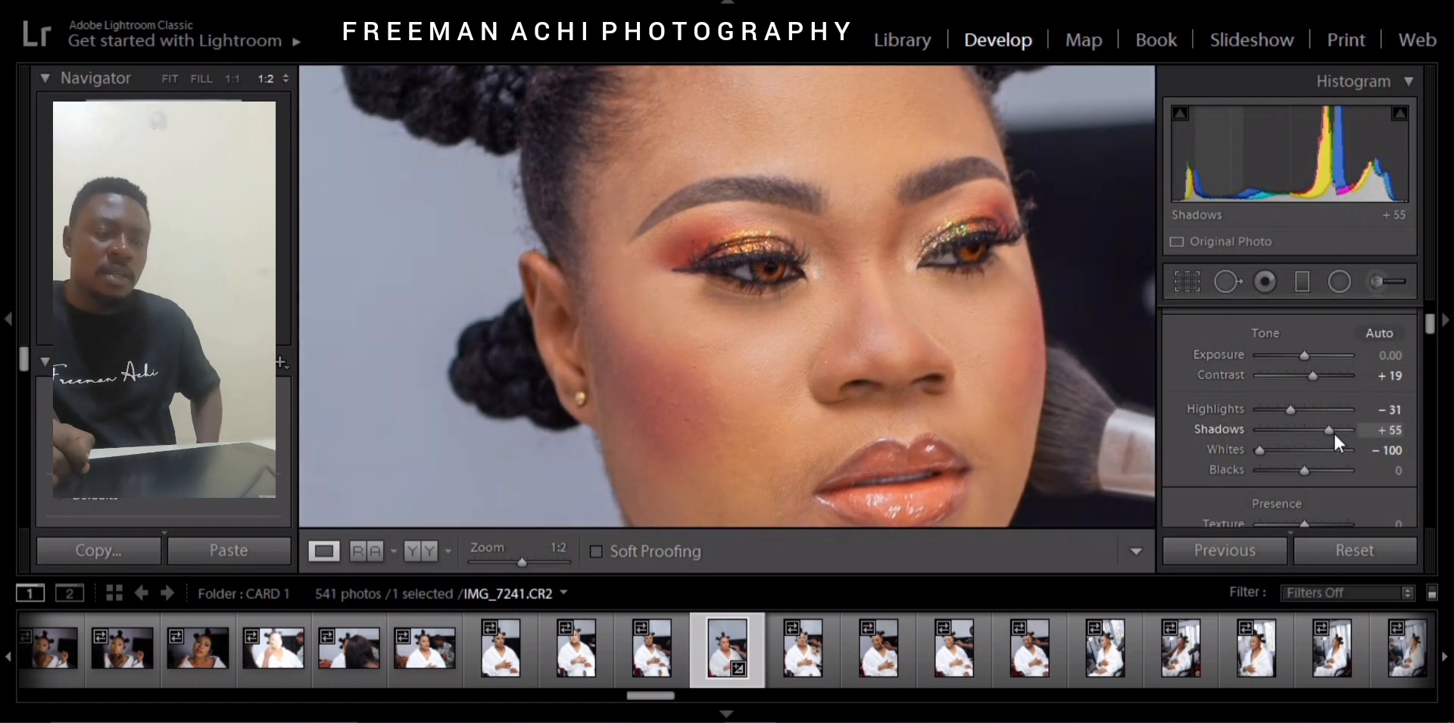
left_click_drag(1008, 350, 974, 234)
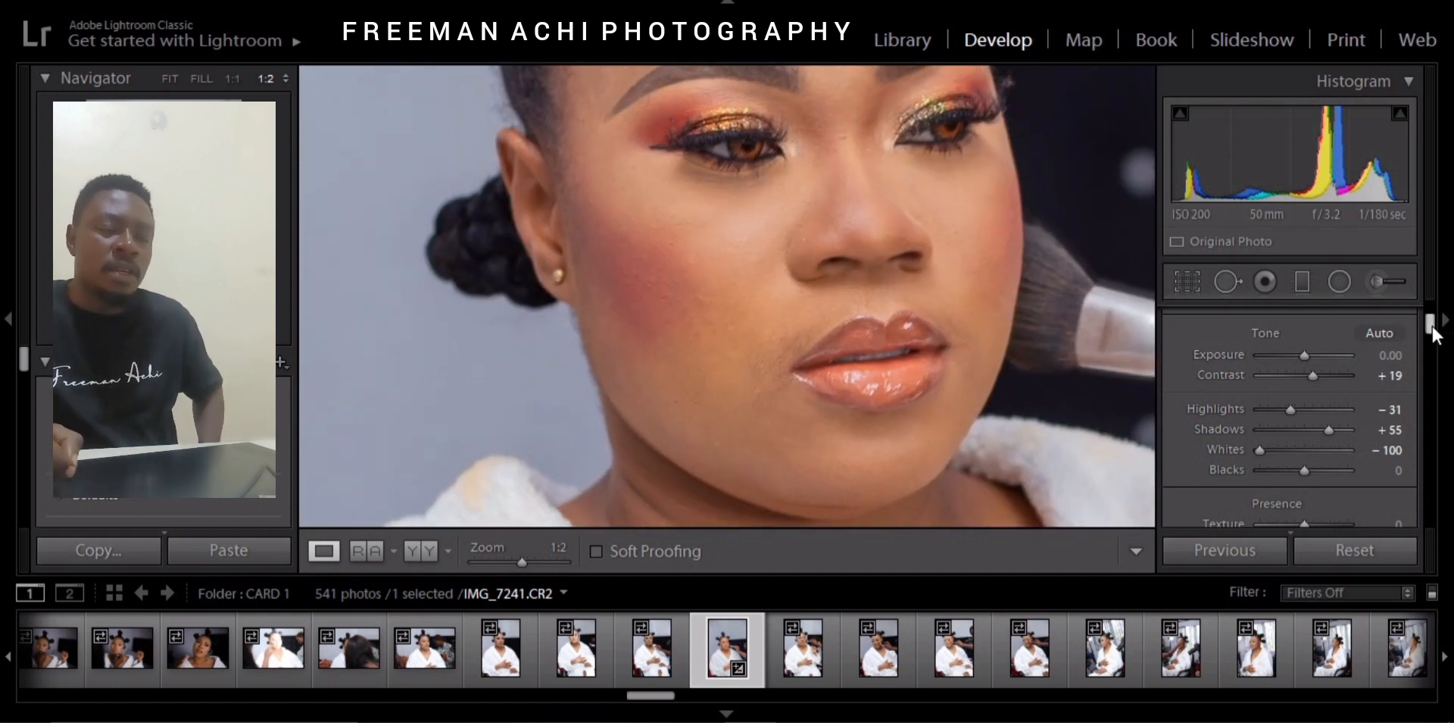
left_click_drag(883, 242, 934, 311)
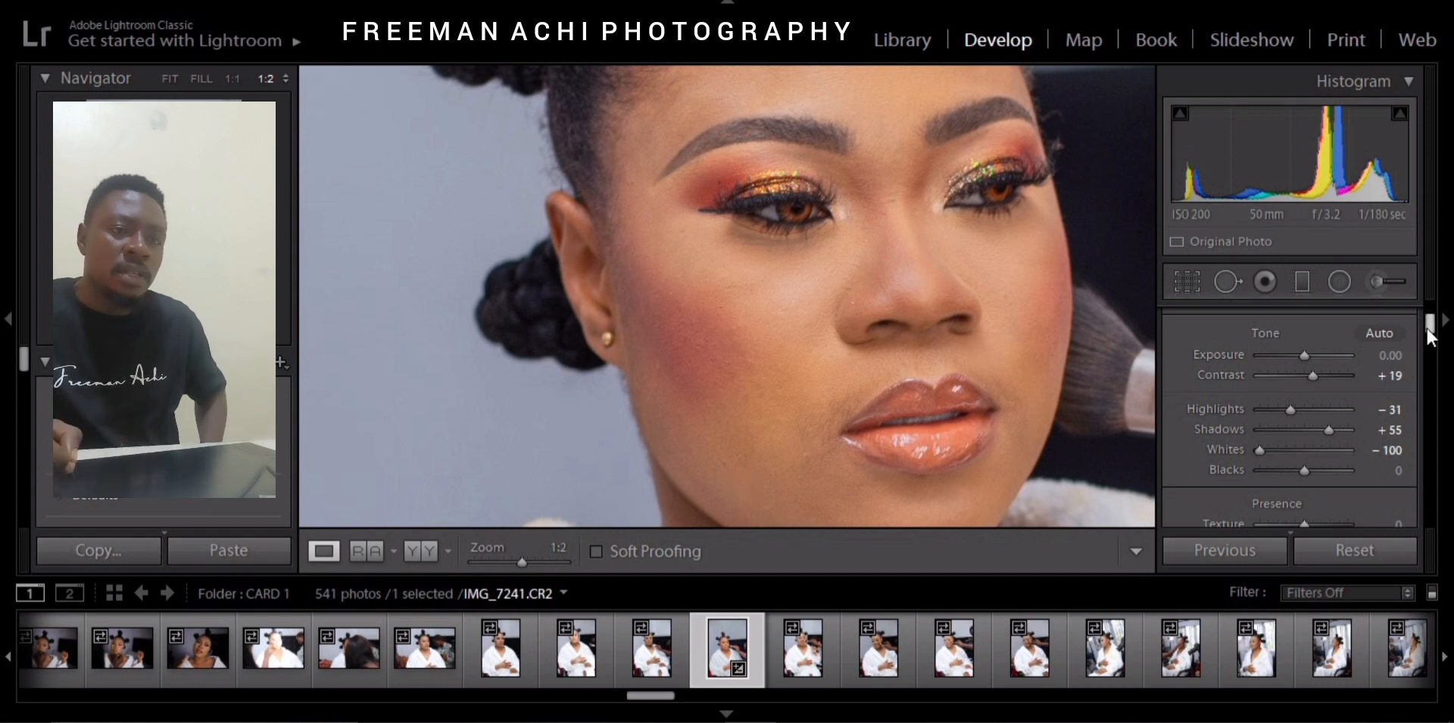
- Set the Presence adjustments to Texture +40, Clarity +24 and Dehaze +21
mouse_move(1430, 324)
left_mouse_down()
mouse_move(1432, 353)
mouse_move(1430, 333)
left_mouse_up()
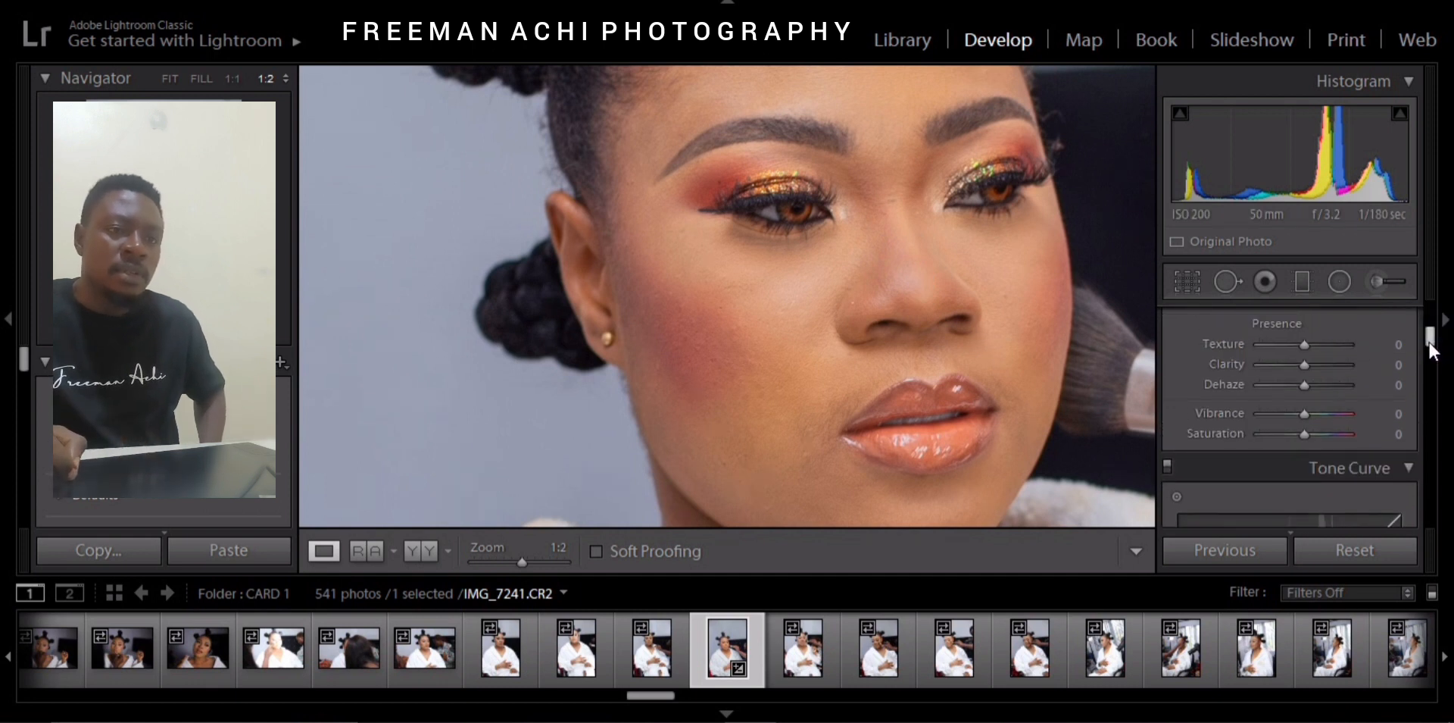
left_click(1307, 344)
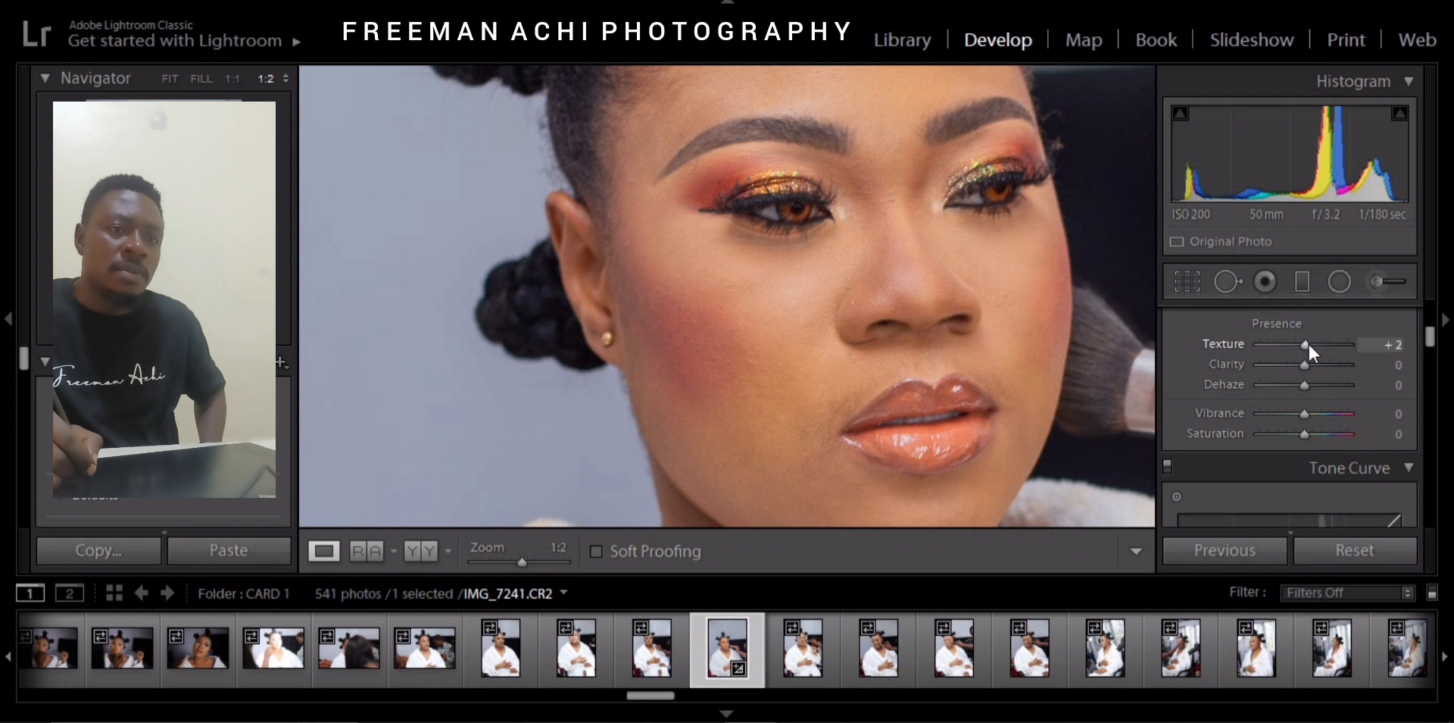
mouse_move(1307, 343)
left_mouse_down()
mouse_move(1315, 362)
mouse_move(1326, 347)
left_mouse_up()
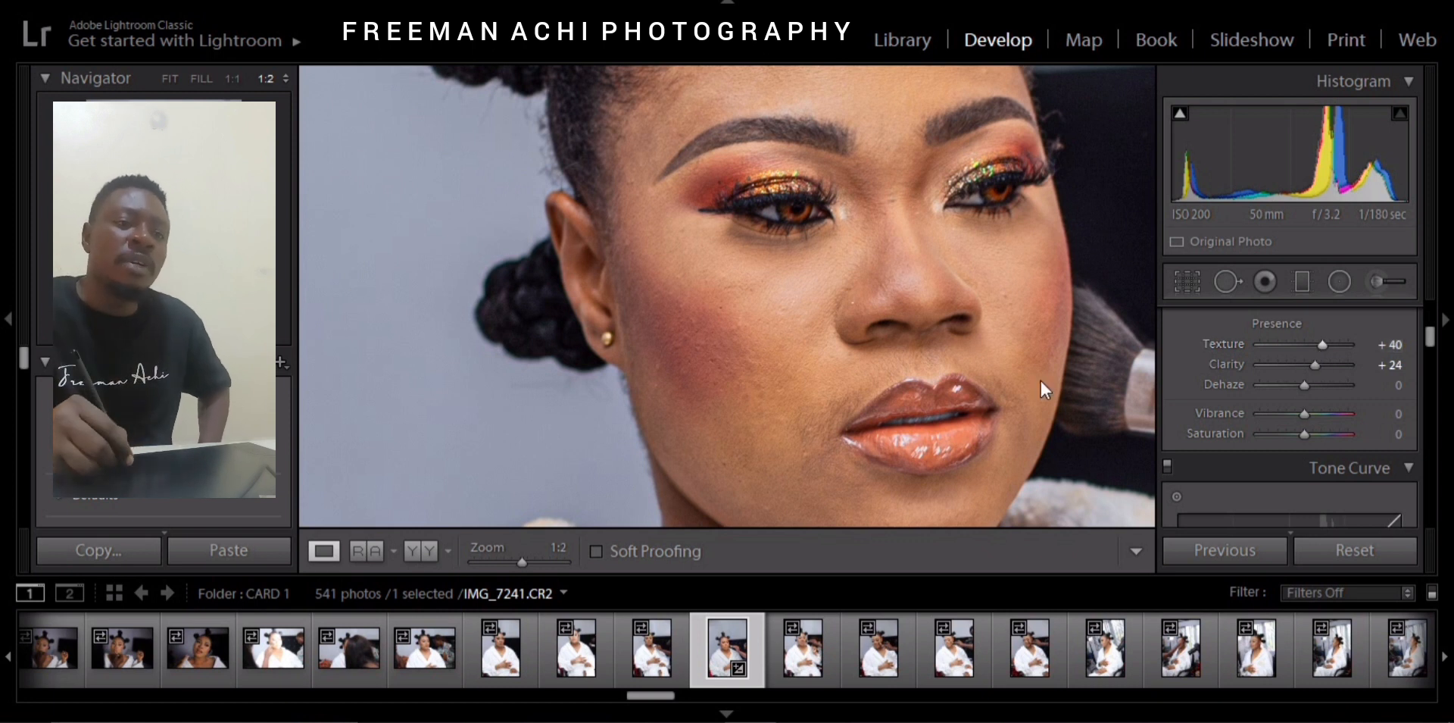
left_click_drag(1301, 384, 1315, 384)
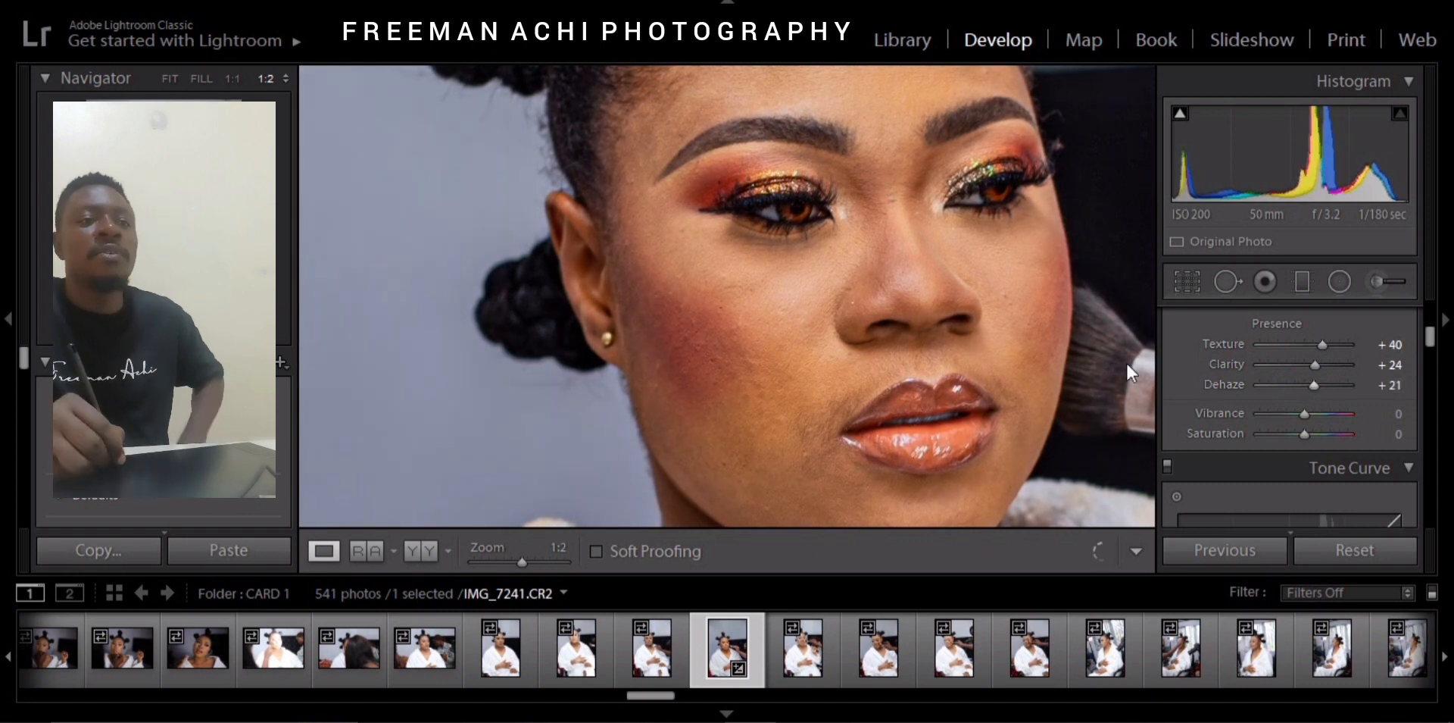
- Review the whole photo and the face, and set Texture to +48, Clarity to +36 and Dehaze to +31
left_click(1044, 337)
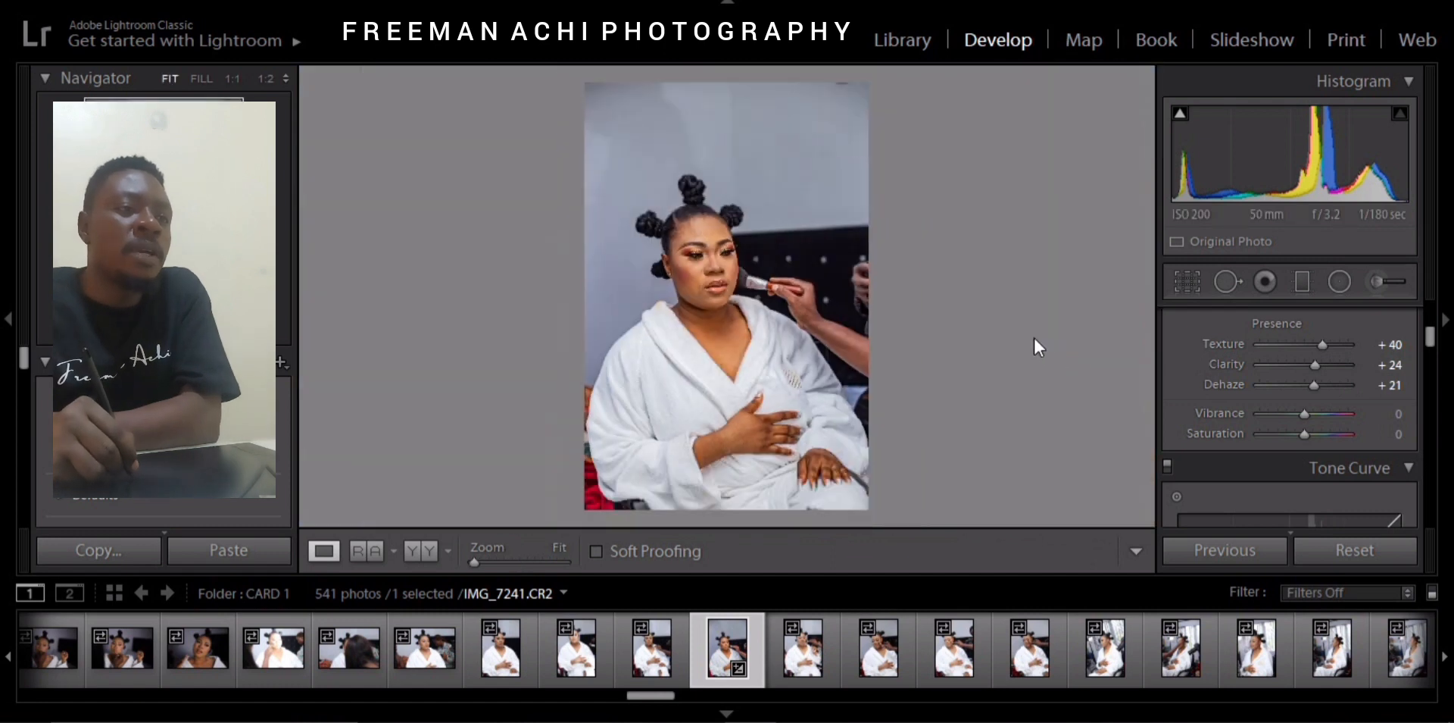
left_click(708, 241)
left_click_drag(691, 308, 935, 194)
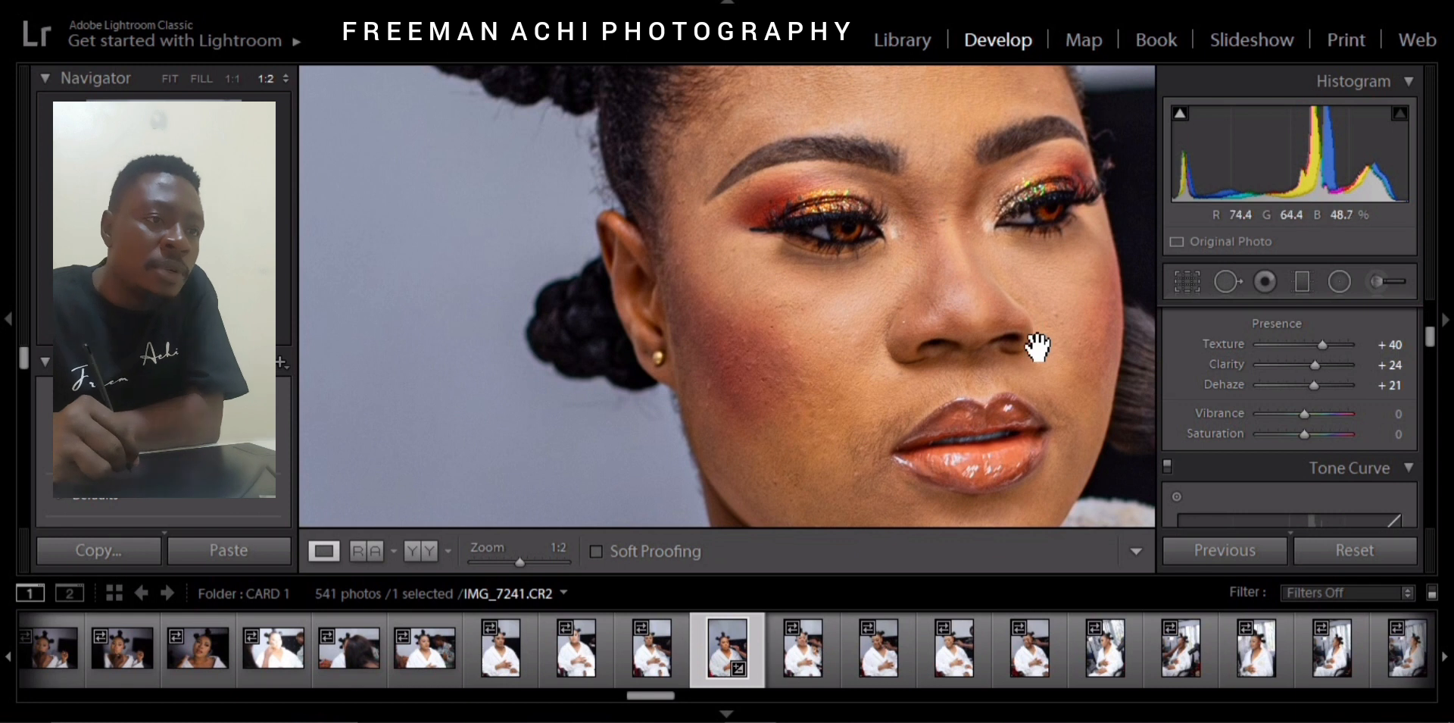
mouse_move(1041, 328)
left_mouse_down()
mouse_move(1051, 359)
mouse_move(1056, 338)
left_mouse_up()
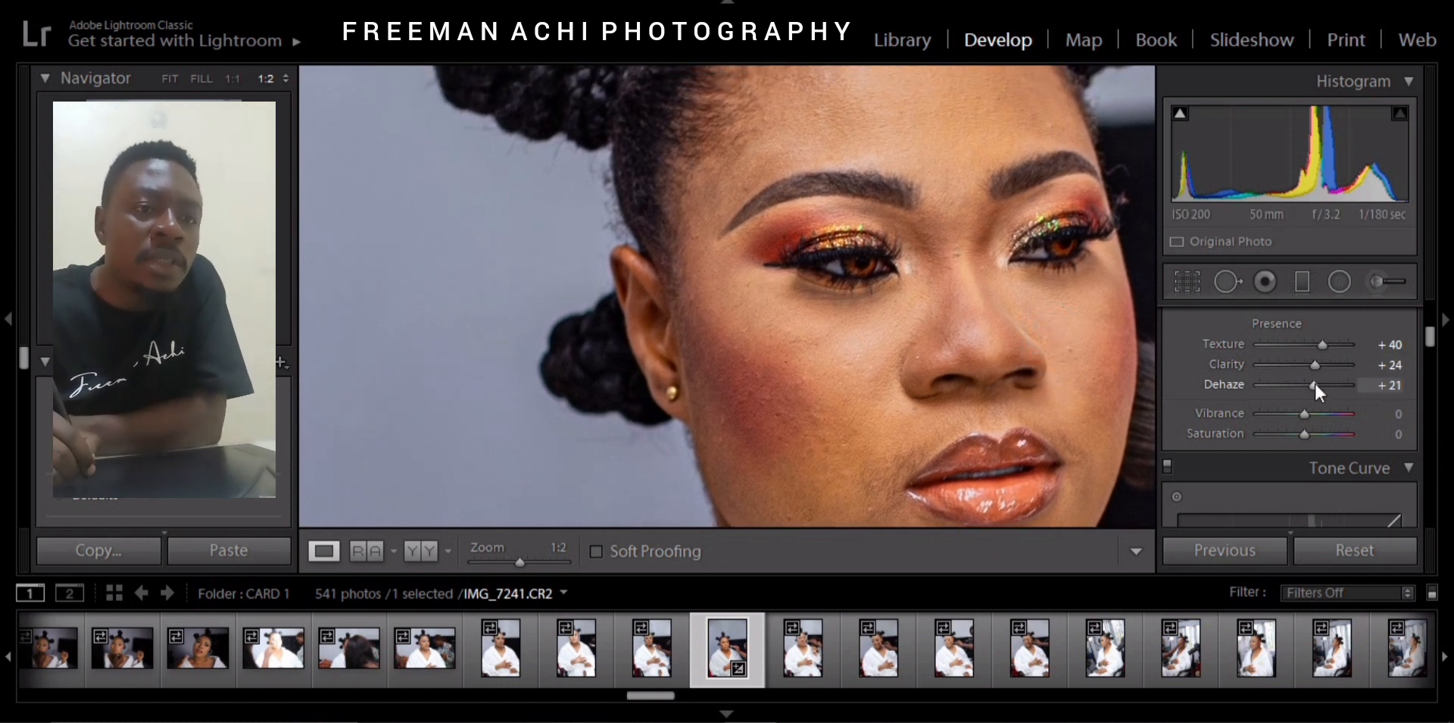
left_click_drag(1315, 383, 1322, 362)
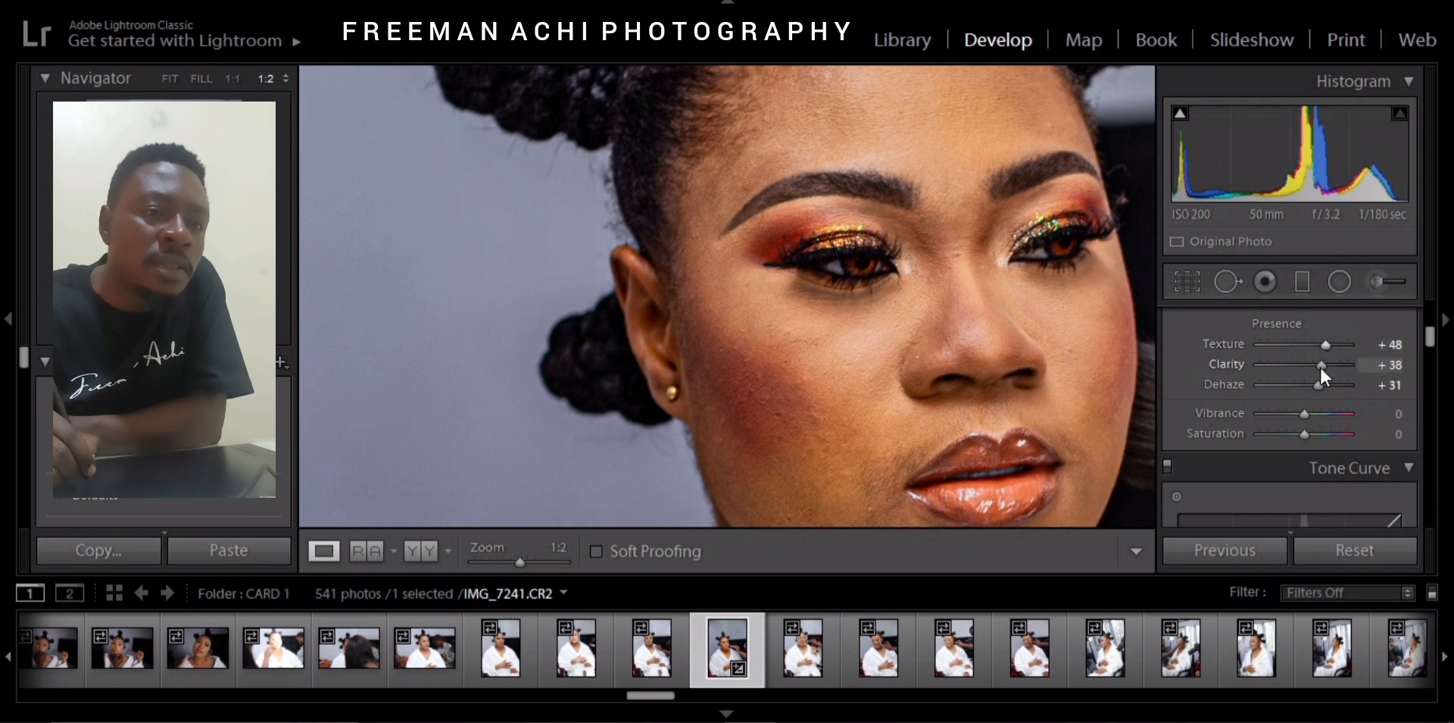
left_click_drag(1320, 366, 1320, 362)
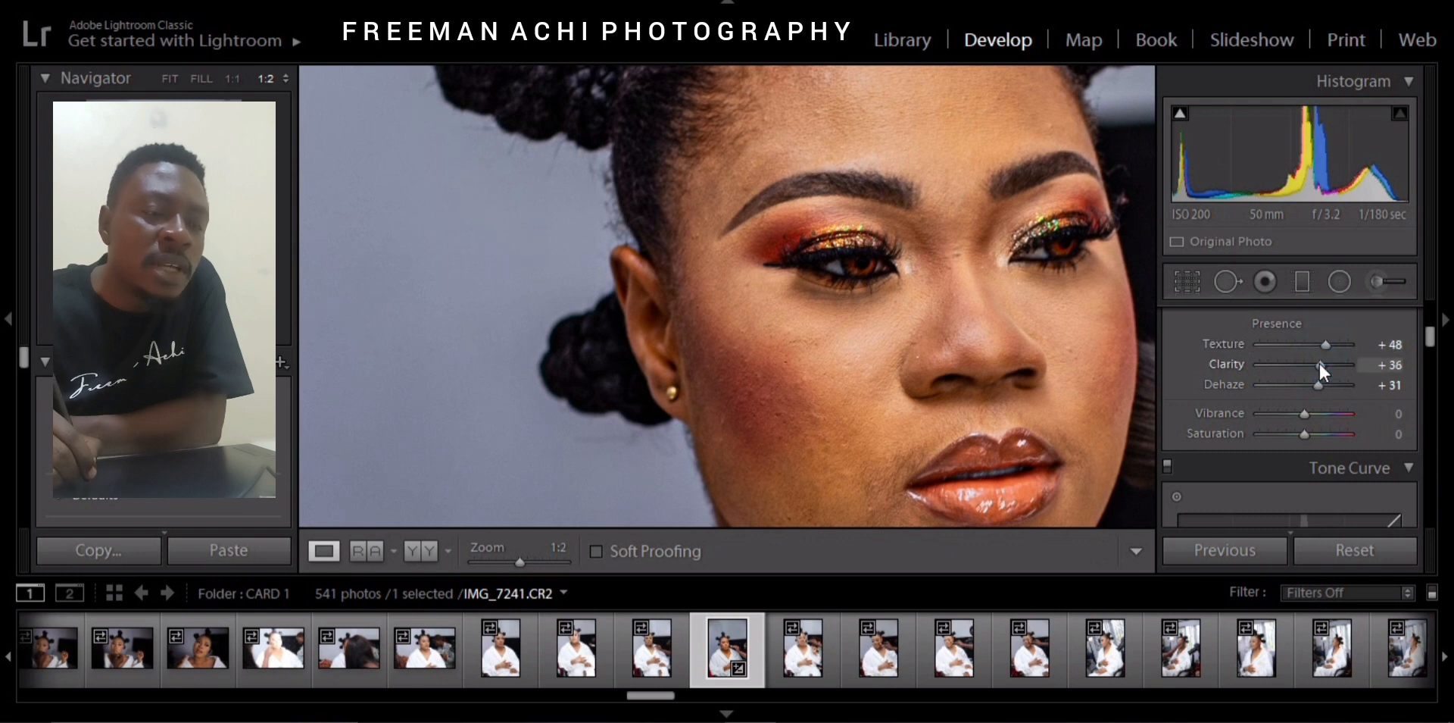
- Check the effect of the Presence adjustments on the whole photo and on the face at 1:2
left_click(1064, 371)
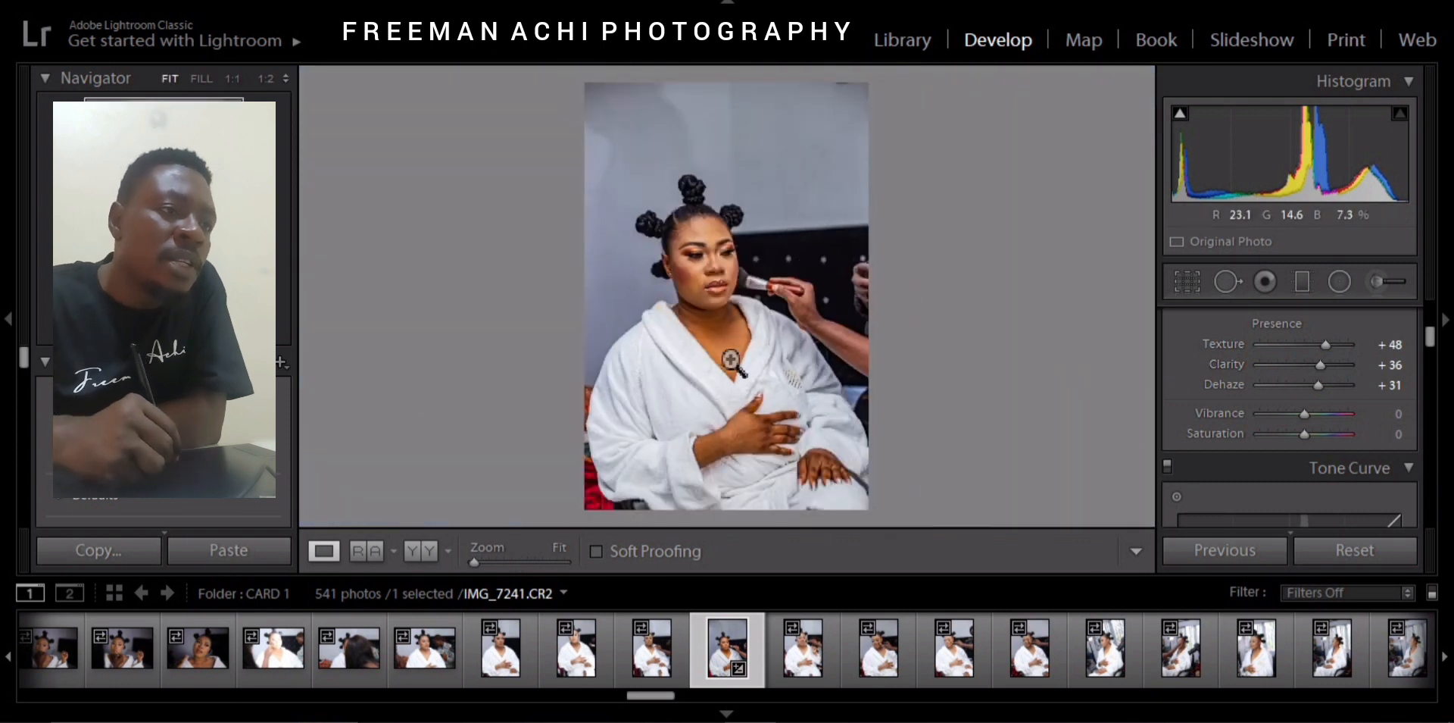
left_click(710, 274)
left_click_drag(721, 279, 877, 383)
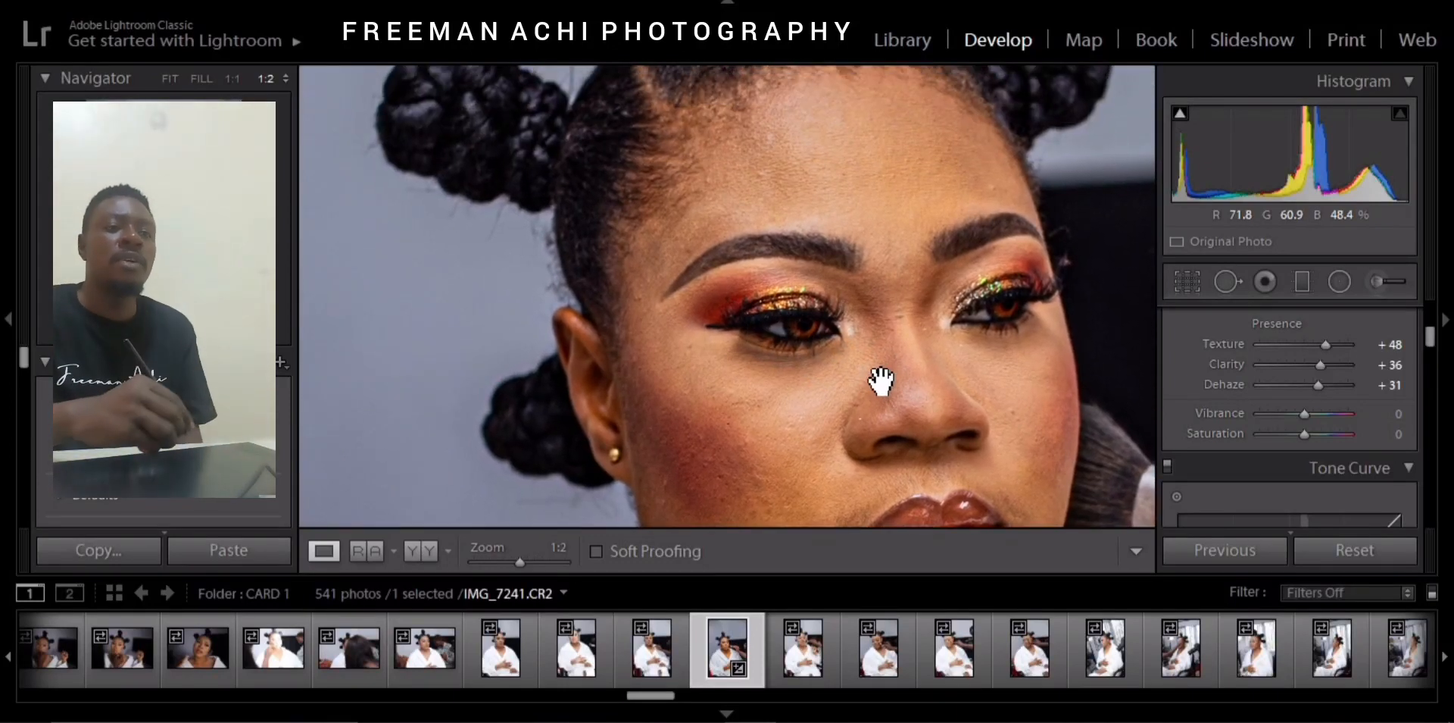
left_click(728, 392)
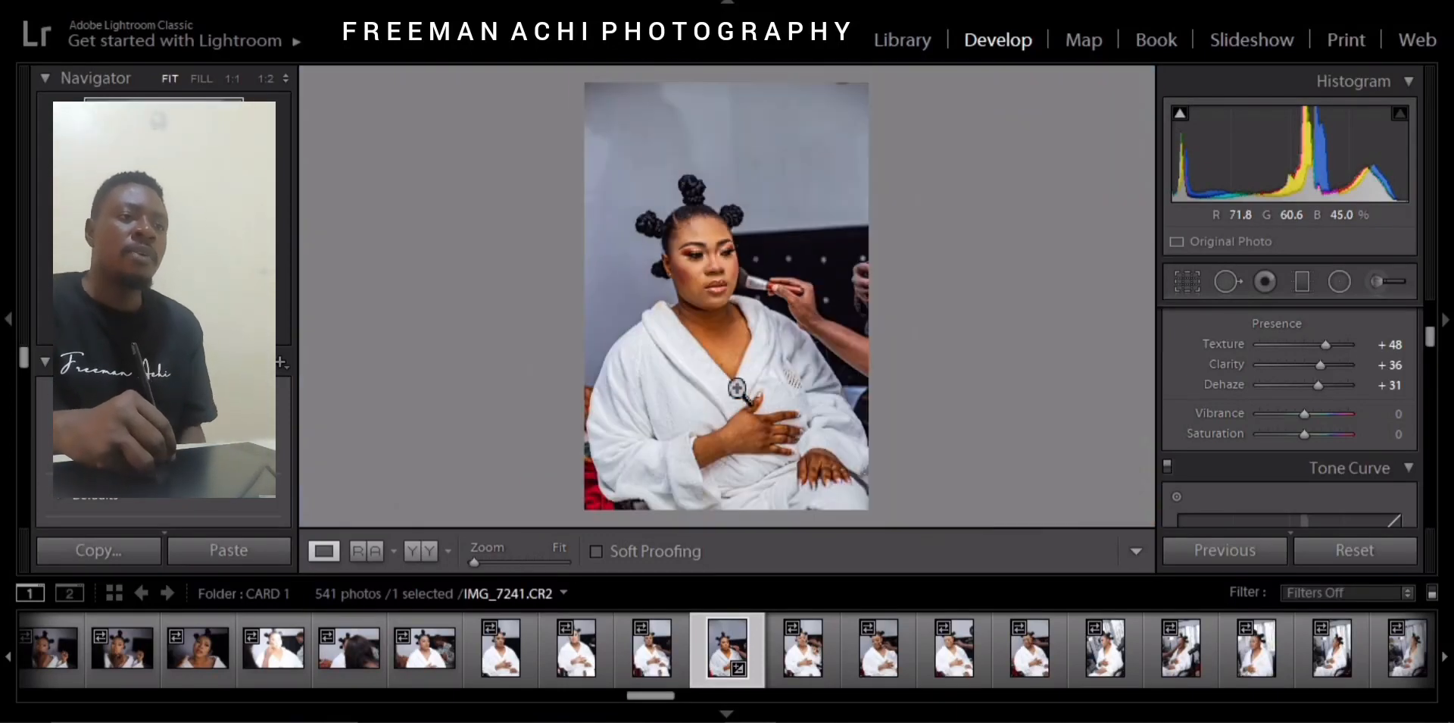
left_click_drag(713, 275, 825, 386)
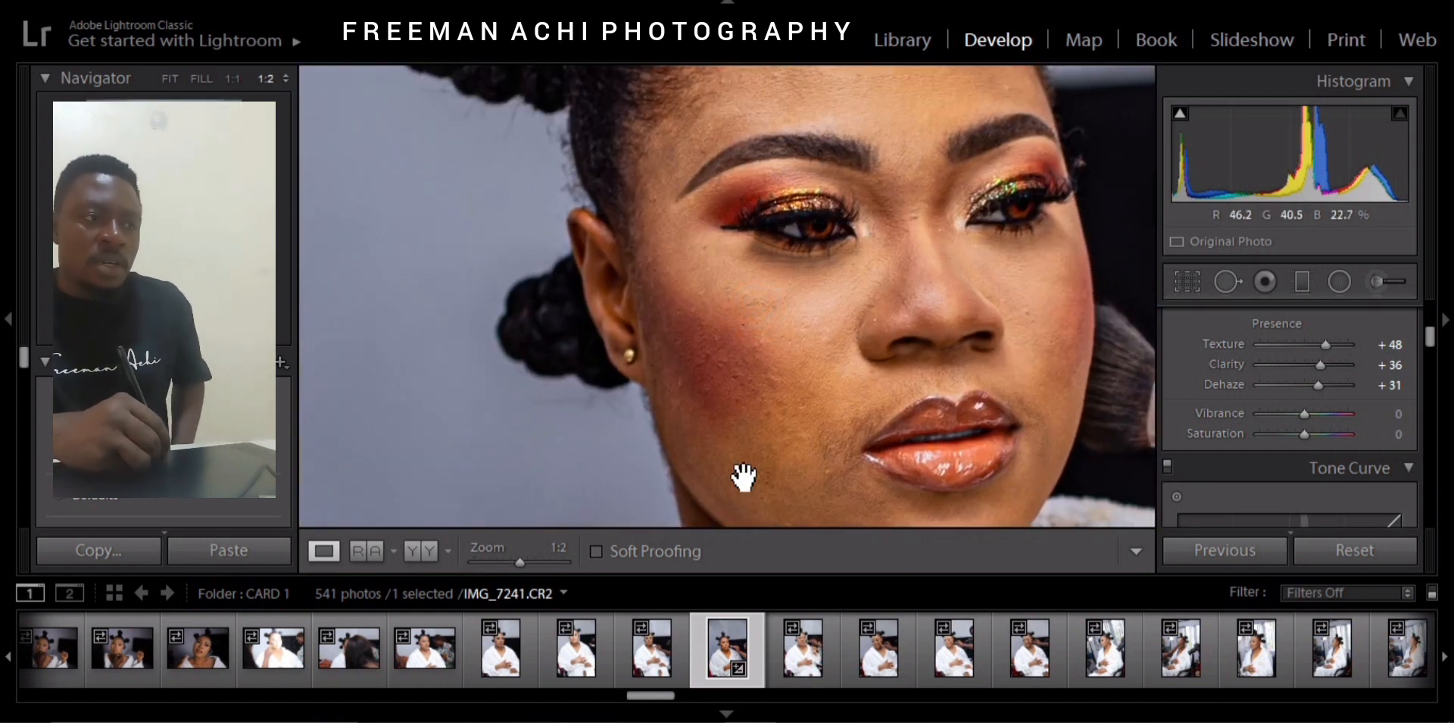
- Compare the face before and after the tone and Presence adjustments side by side at 1:2
left_click(430, 550)
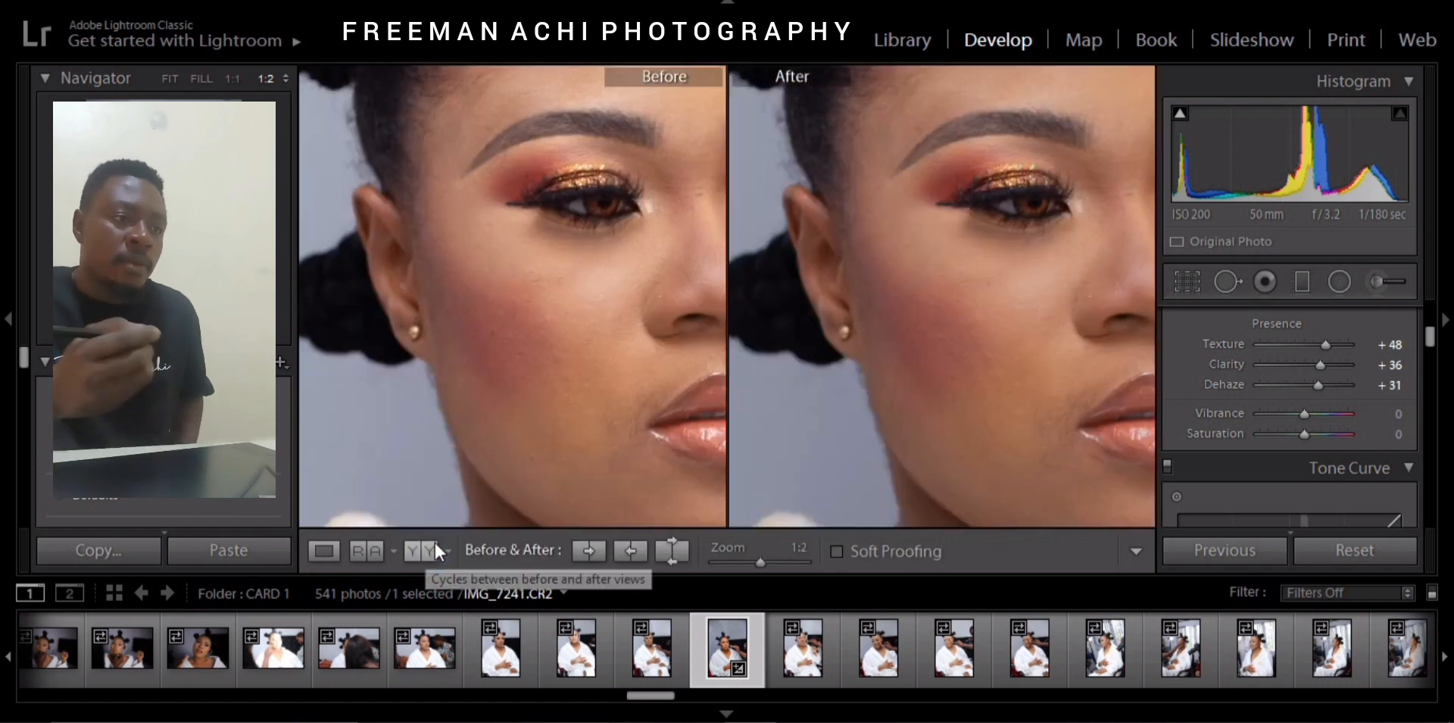
left_click_drag(947, 280, 885, 297)
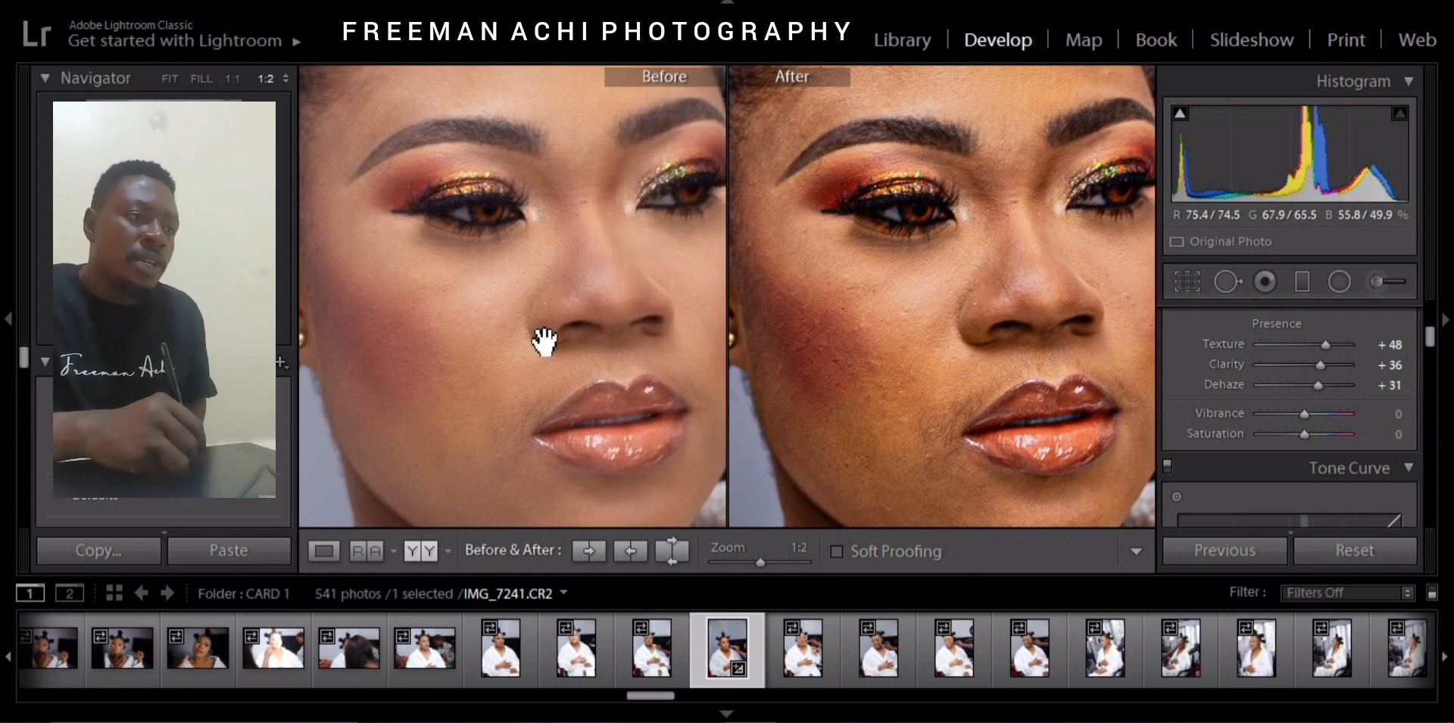